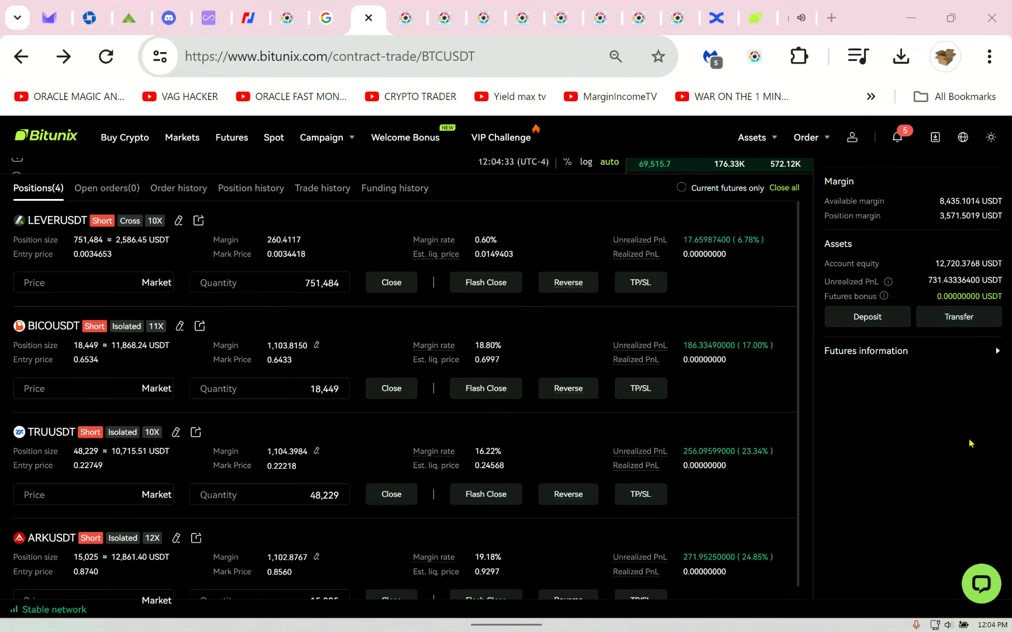
# Highlight and then deselect the account's unrealized PnL figure.
pyautogui.scroll(3, 962, 459)
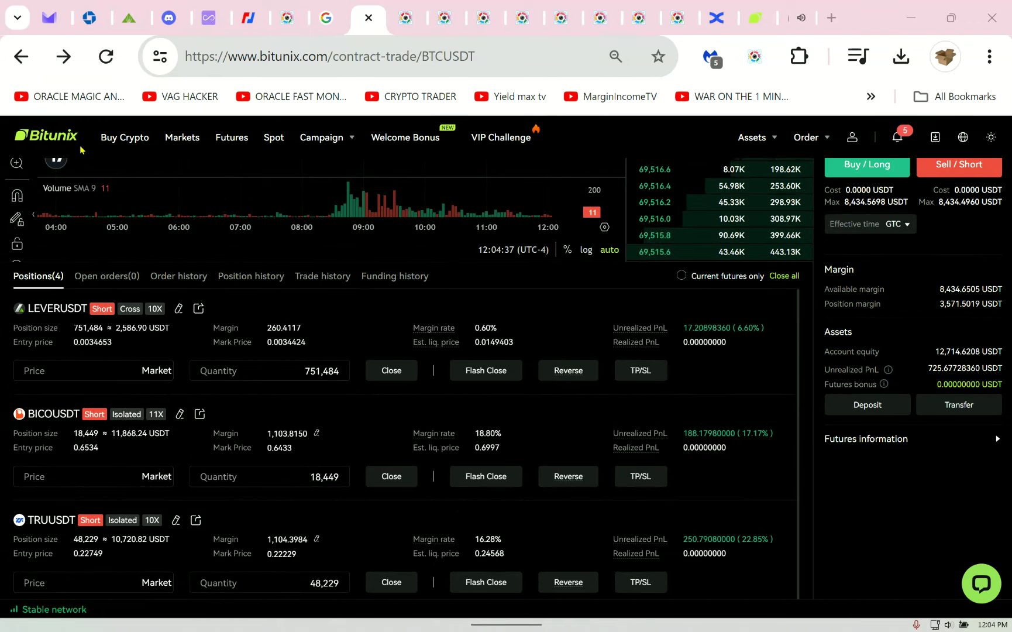
pyautogui.scroll(-3, 873, 438)
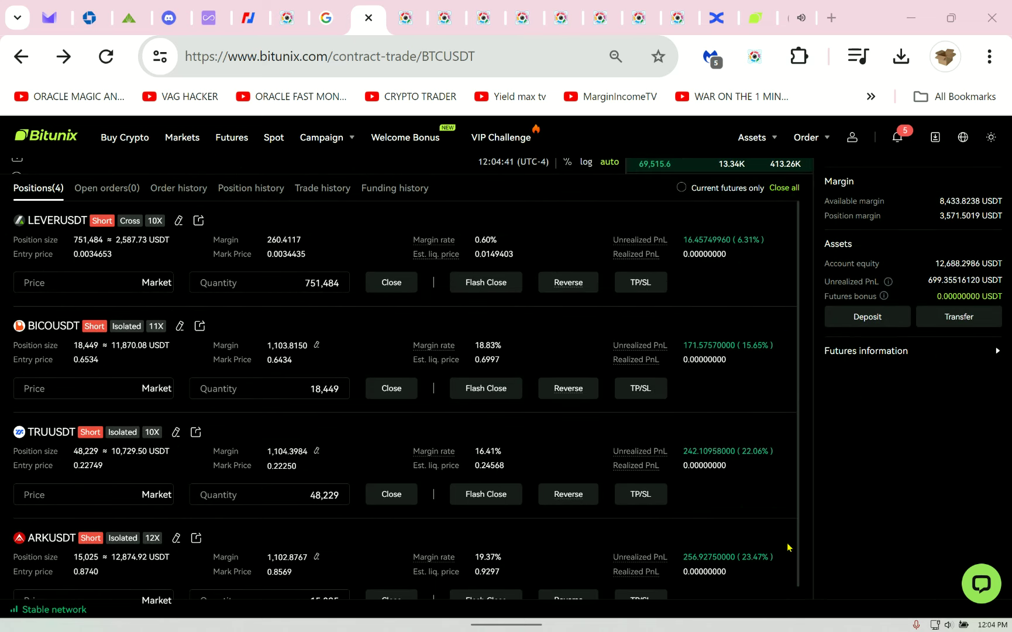
pyautogui.doubleClick(929, 275)
pyautogui.click(947, 413)
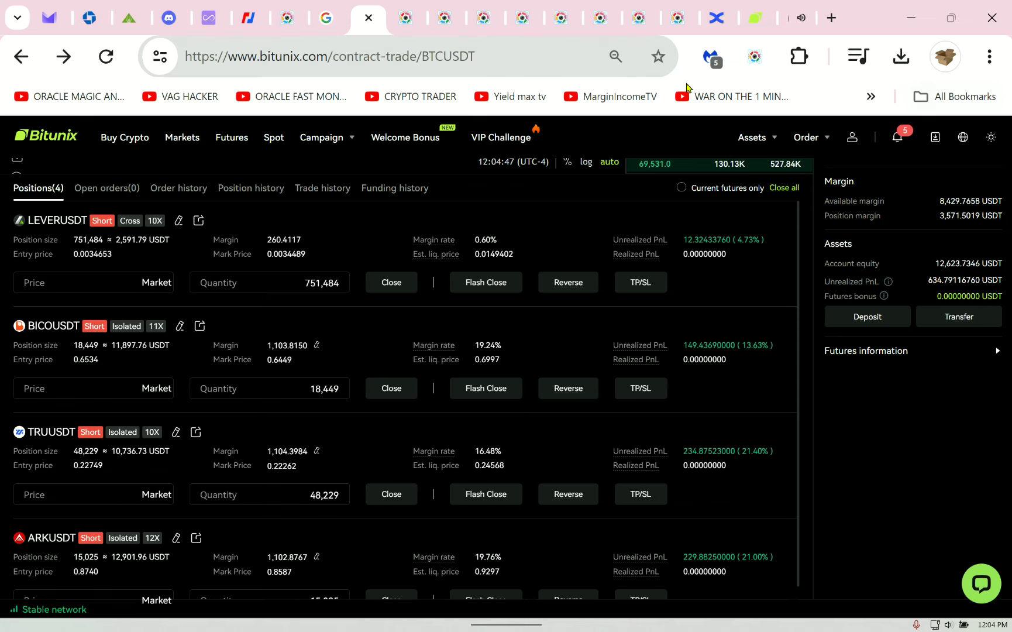
# Check the chart interval and style choices, then show the BTCUSDT futures pair list.
pyautogui.scroll(5, 966, 264)
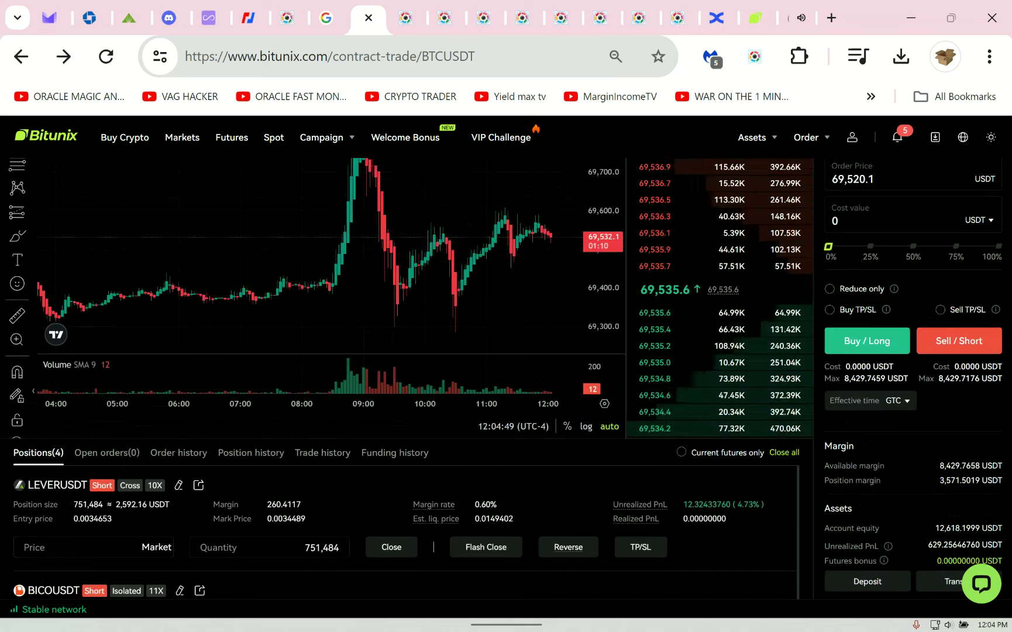
pyautogui.scroll(2, 942, 279)
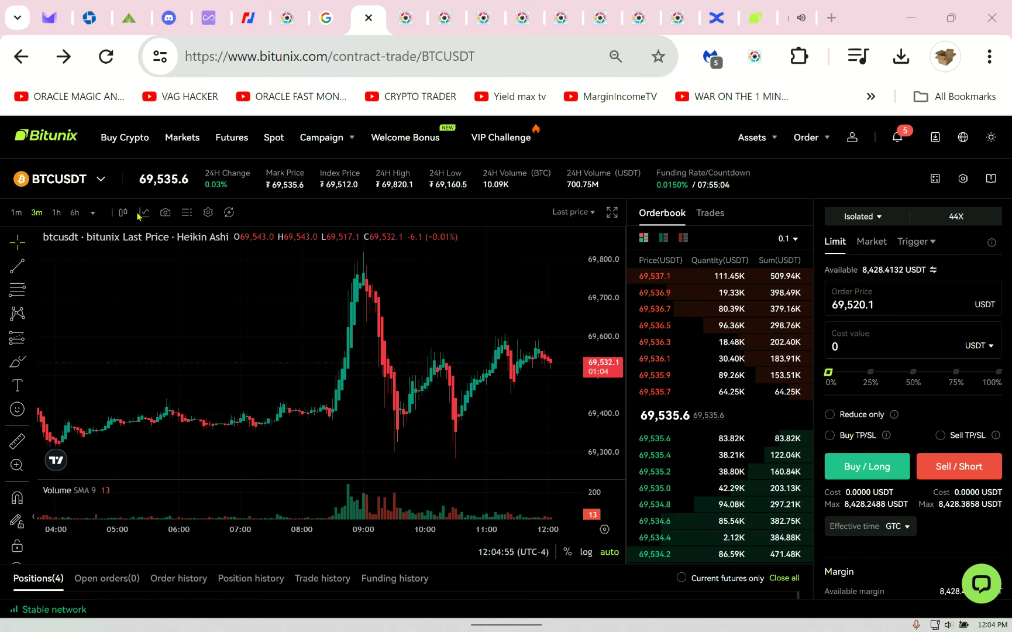
pyautogui.click(92, 212)
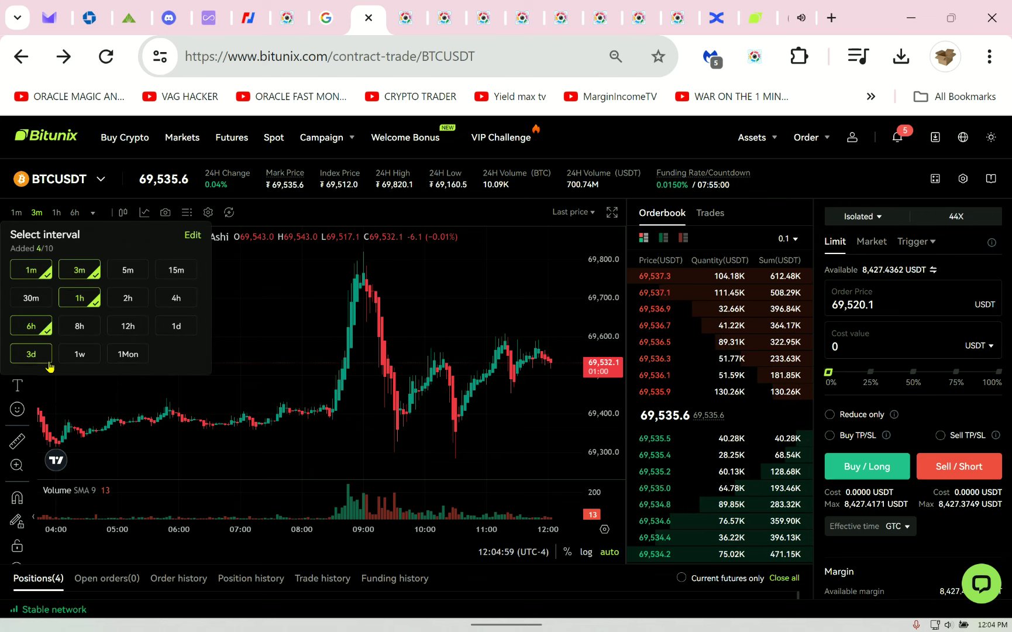
pyautogui.click(120, 213)
pyautogui.click(100, 180)
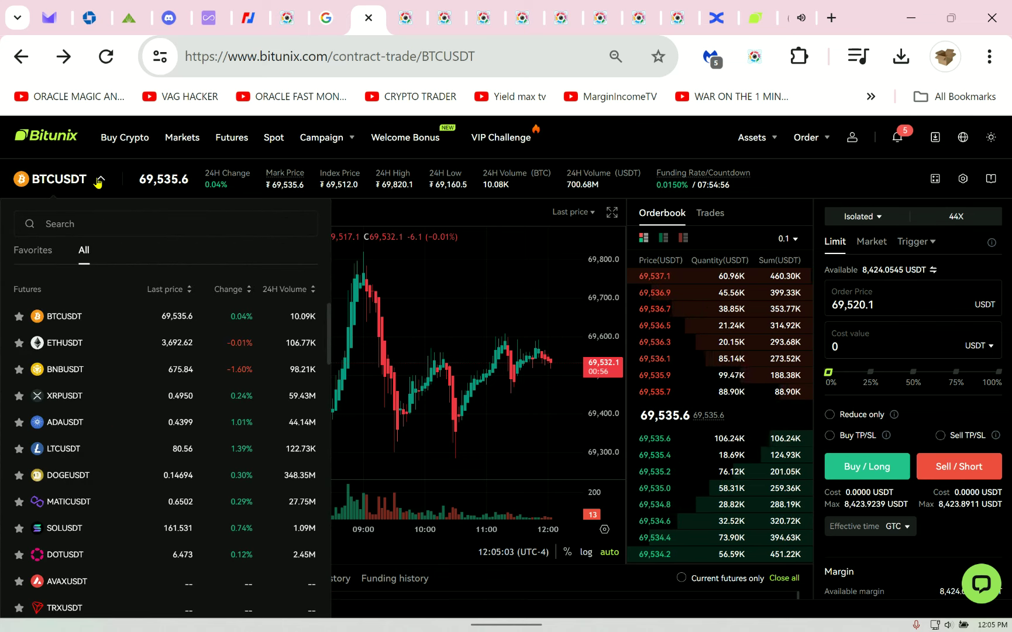
# Try a 'btc' search, clear it, and sort futures by 24h change with gainers first.
pyautogui.click(248, 290)
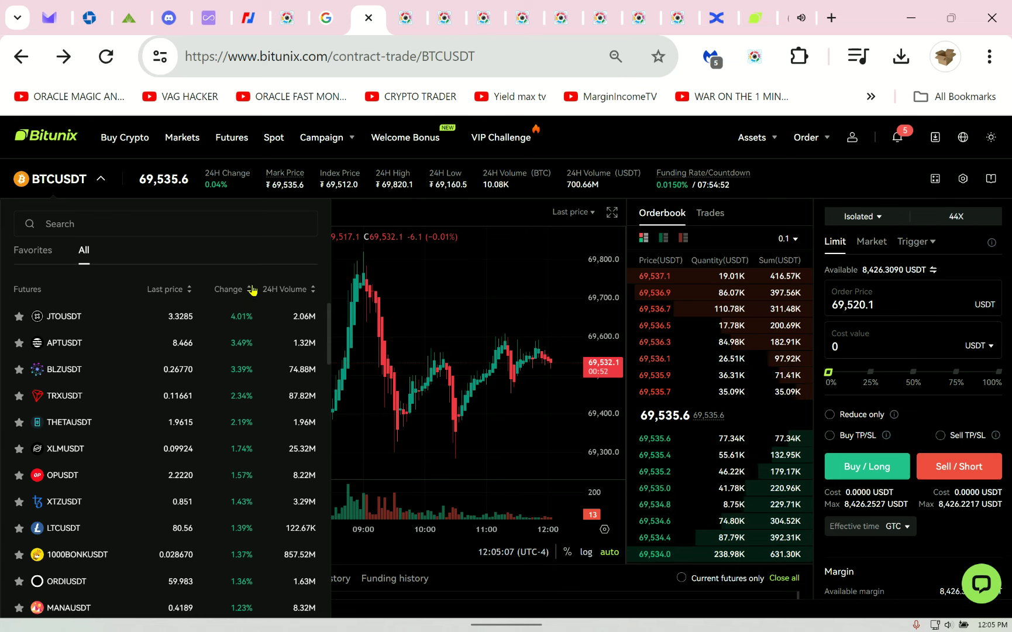
pyautogui.click(248, 289)
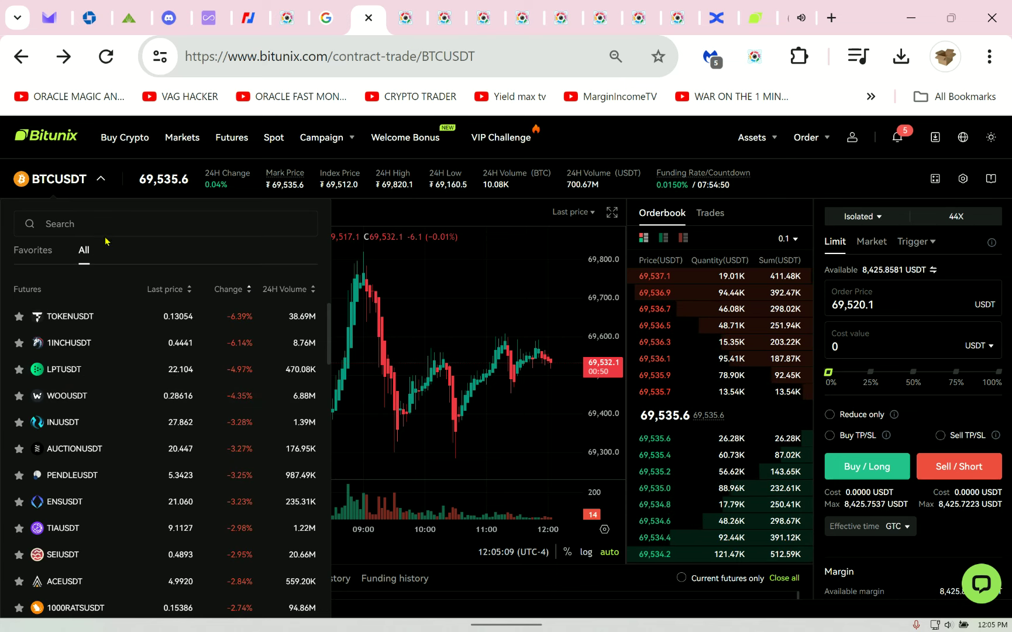
pyautogui.click(103, 219)
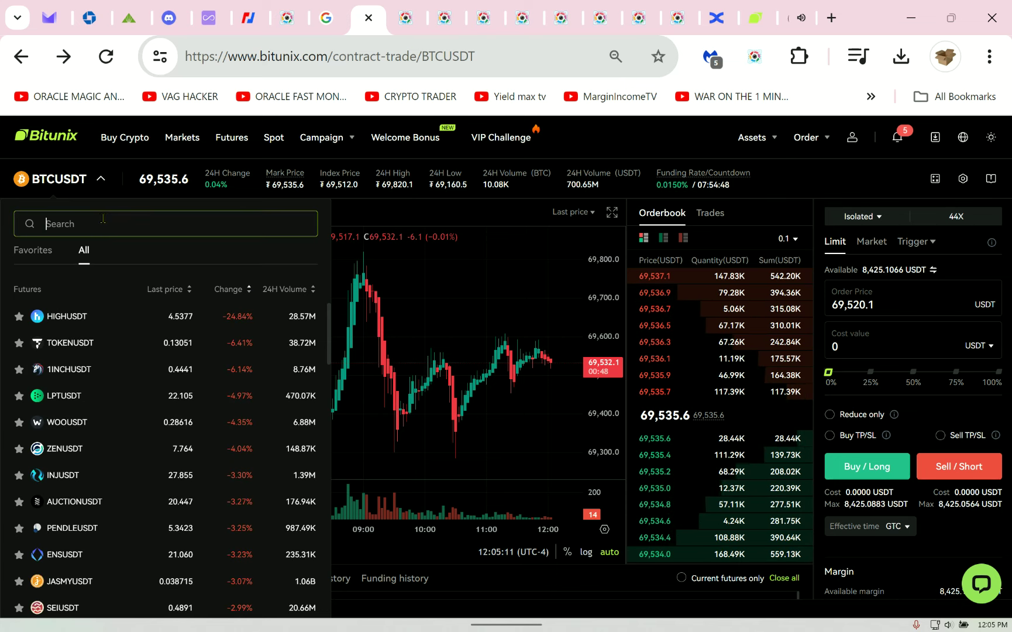
pyautogui.write('btc')
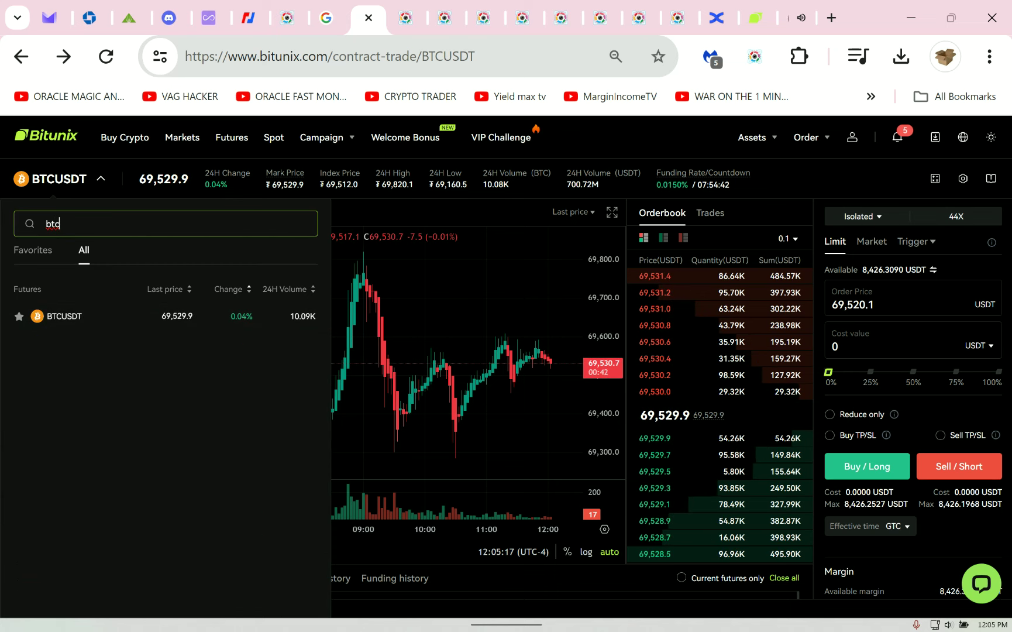
pyautogui.press('BackSpace')
pyautogui.press('BackSpace')
pyautogui.press('BackSpace')
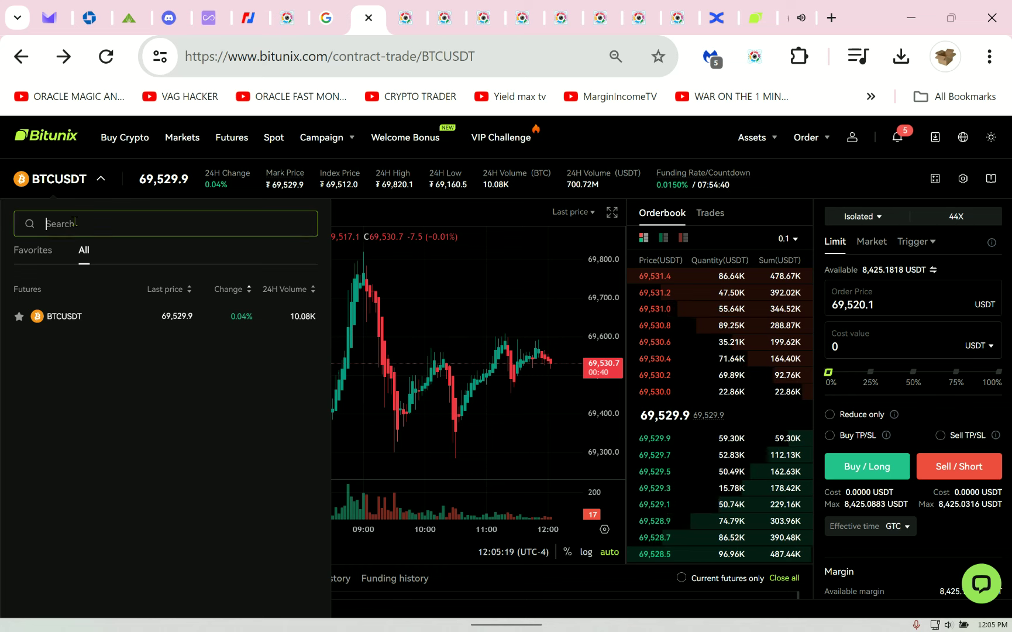
pyautogui.click(251, 293)
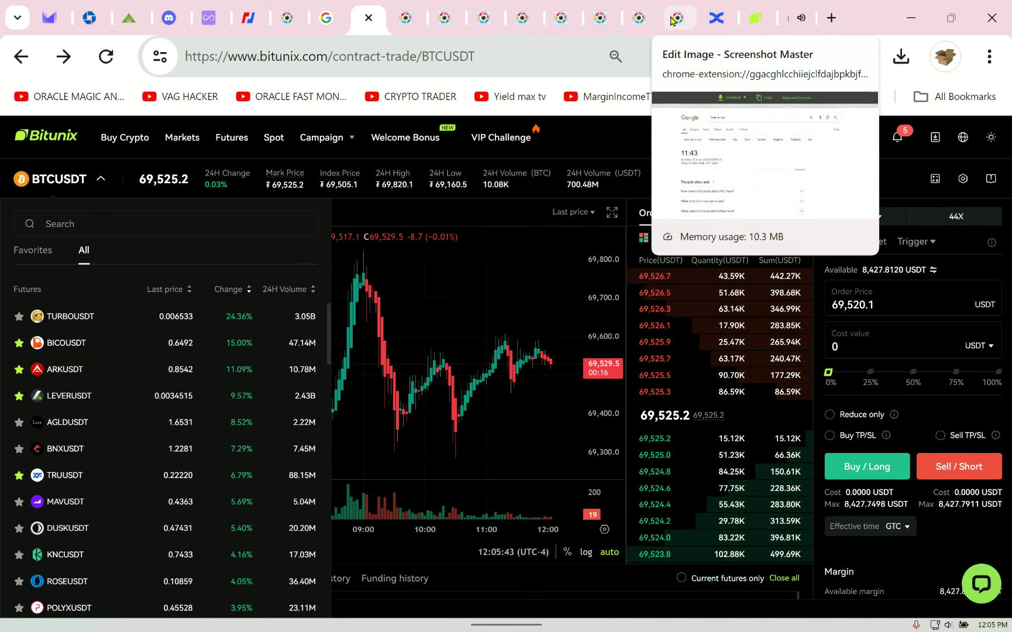
# View the saved asset overview and TRUUSDT futures screenshots, then switch to Discord.
pyautogui.click(674, 18)
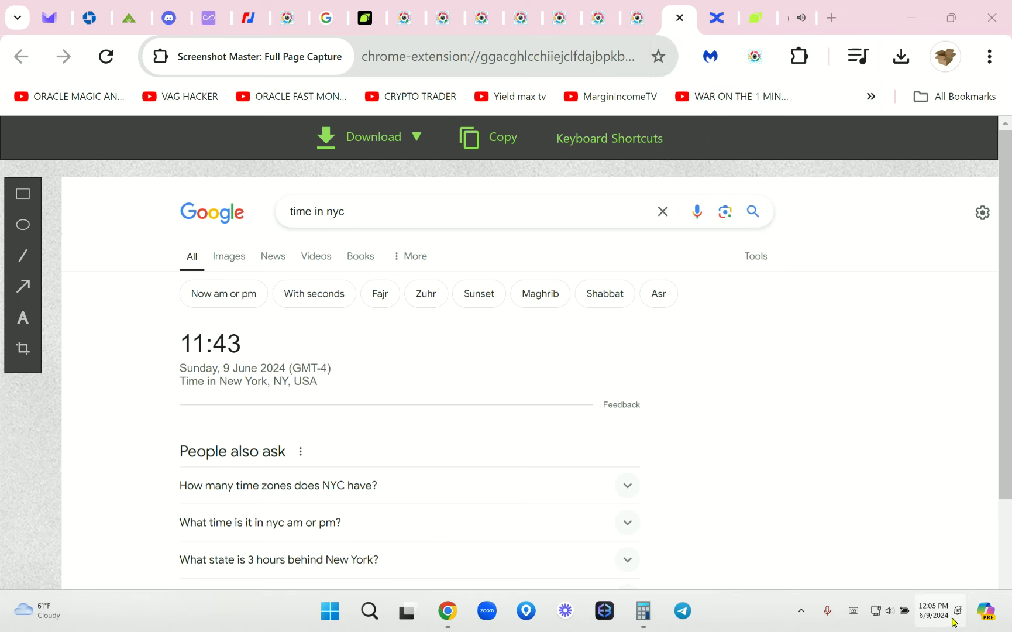
pyautogui.click(654, 16)
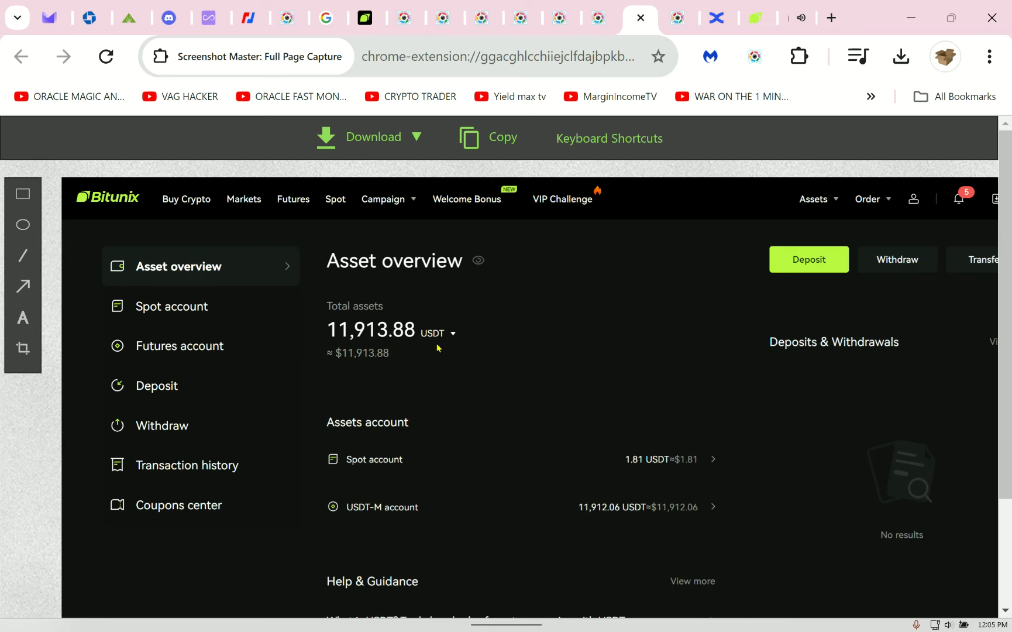
pyautogui.click(600, 20)
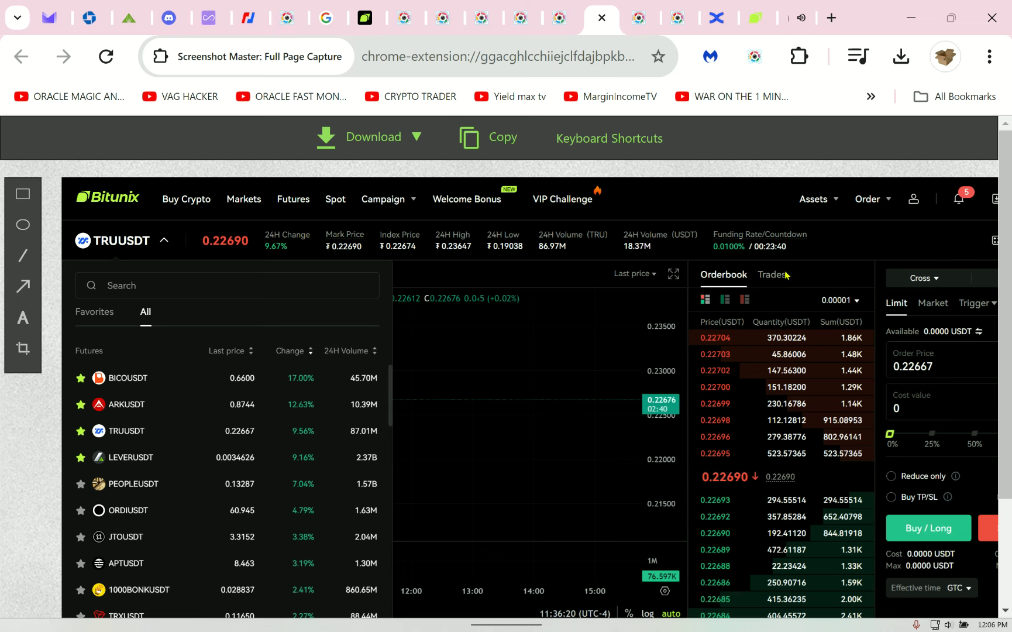
pyautogui.hotkey('ctrl', '4')
# Enlarge and close the Moonriver and Highstreet price screenshots.
pyautogui.click(379, 323)
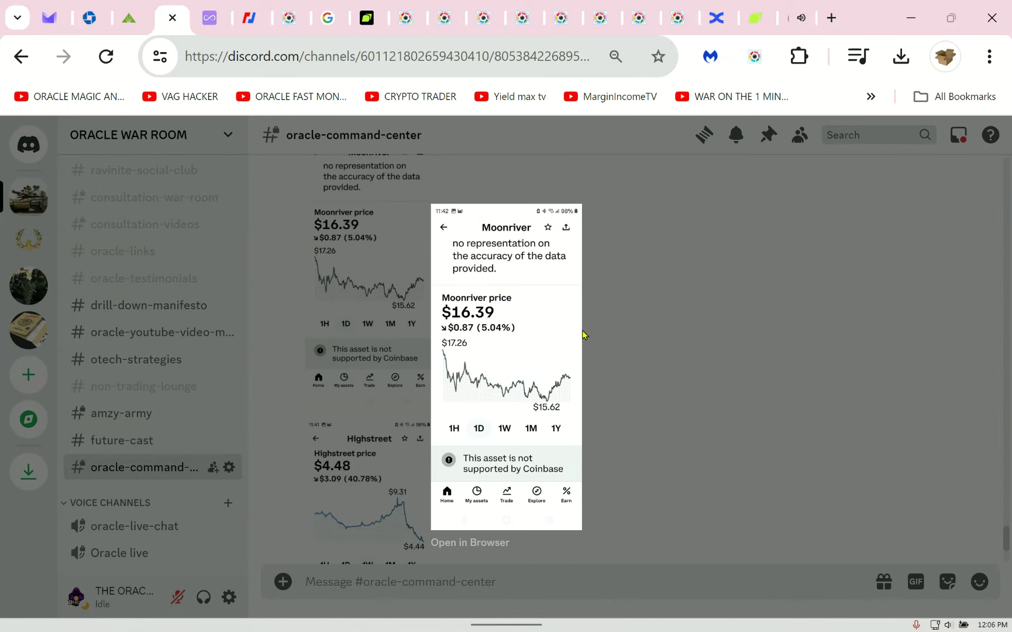
pyautogui.click(598, 316)
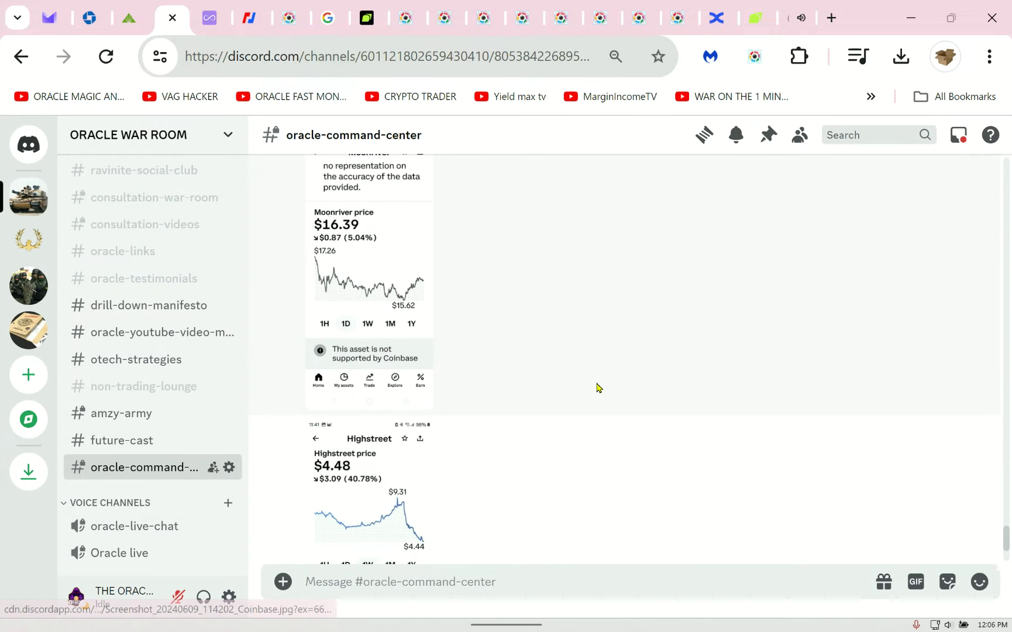
pyautogui.click(383, 514)
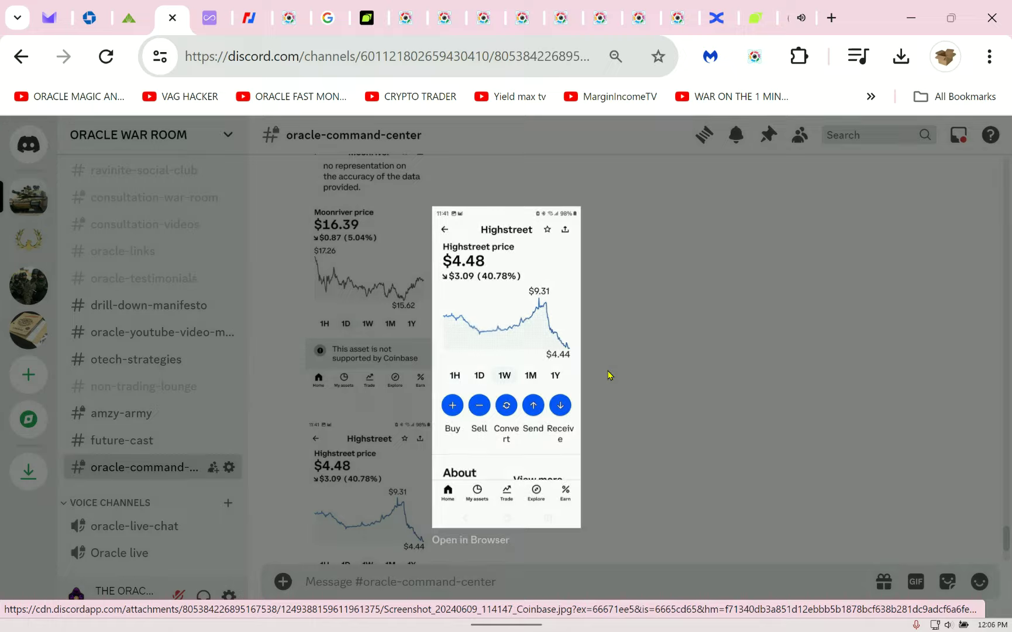
pyautogui.click(607, 380)
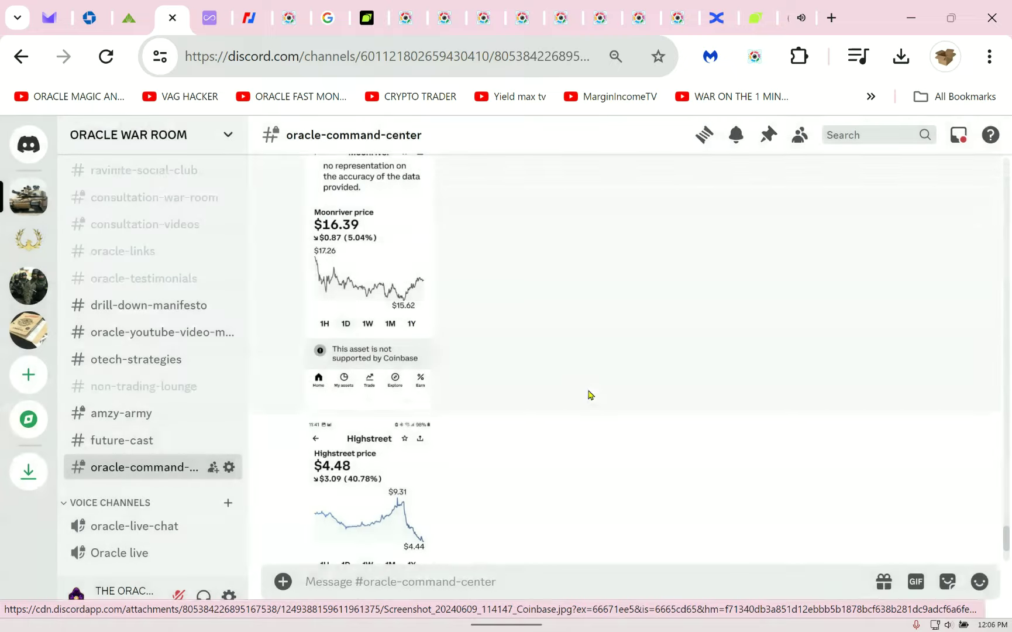
pyautogui.click(389, 491)
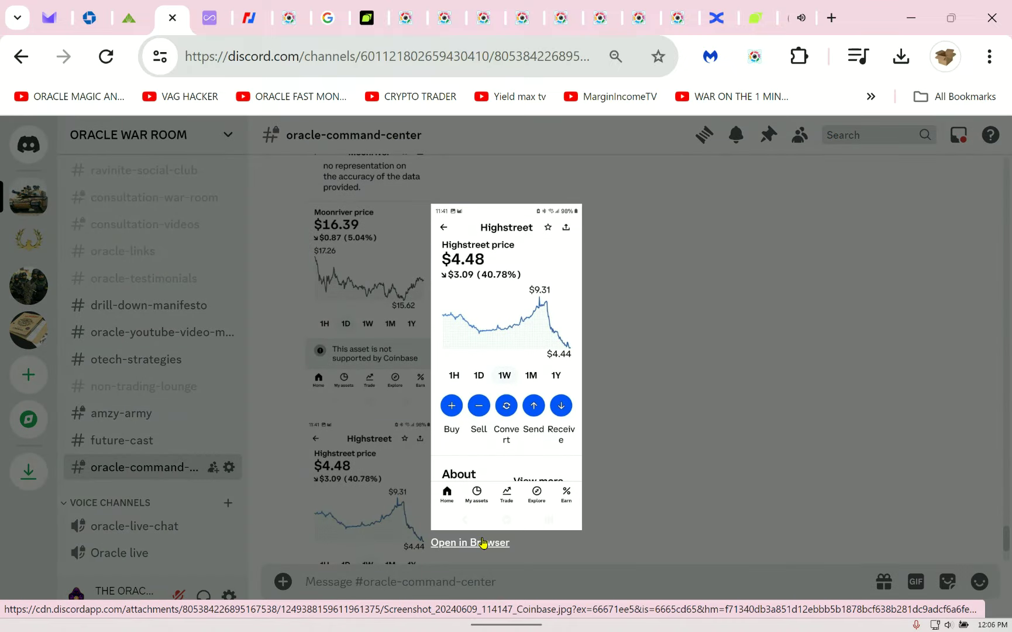
pyautogui.click(611, 398)
# Show the Myro price screenshot full-size in a new browser tab.
pyautogui.scroll(-3, 517, 499)
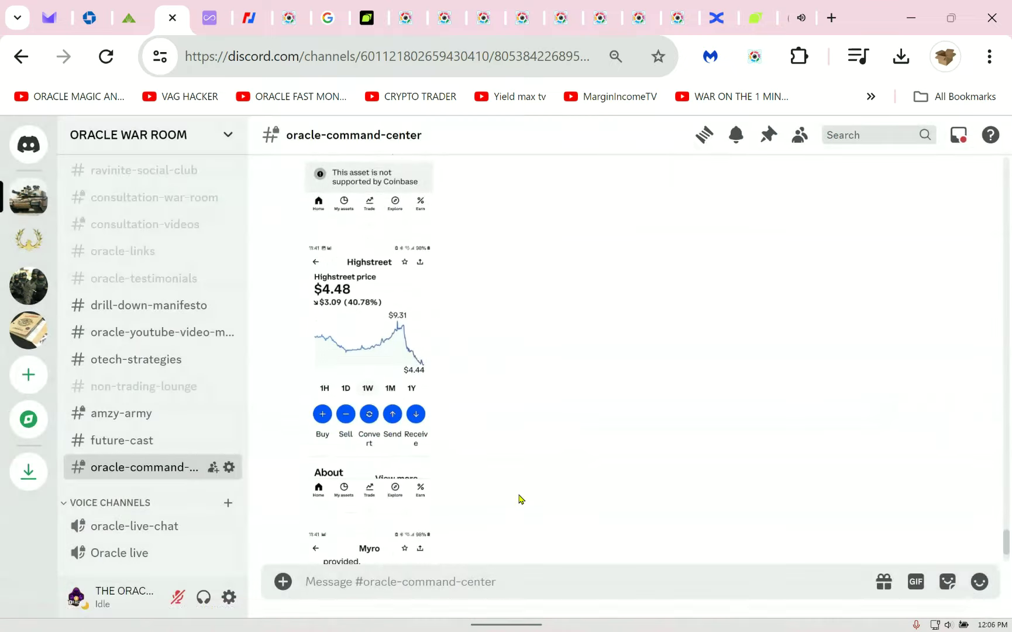
pyautogui.scroll(-1, 496, 504)
pyautogui.scroll(-2, 417, 506)
pyautogui.click(374, 493)
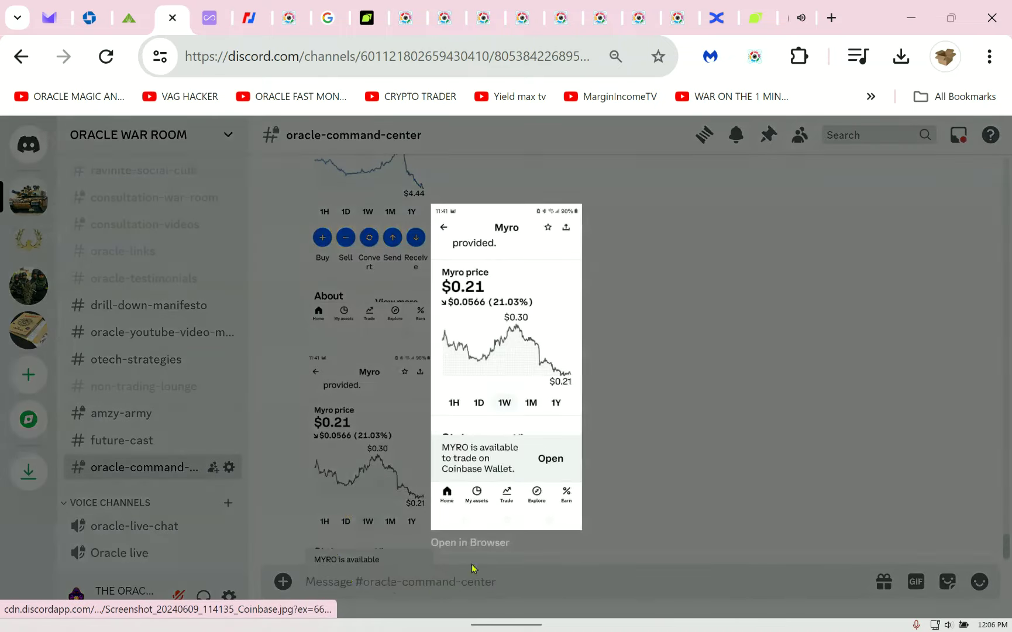
pyautogui.click(473, 548)
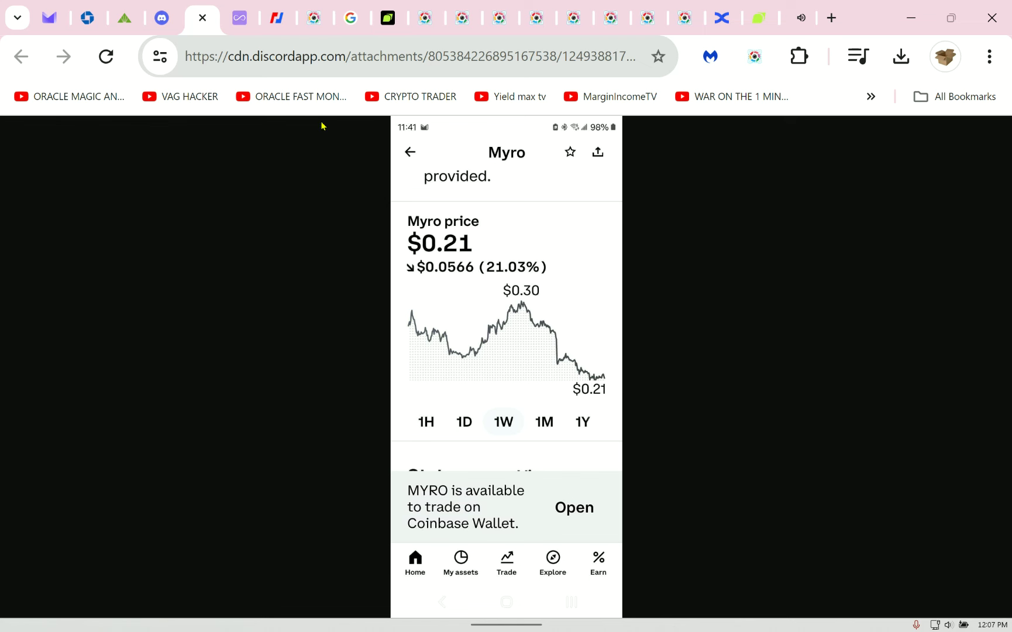
# View the TRUUSDT, favourites and full futures list captures, then return to live Bitunix.
pyautogui.click(649, 19)
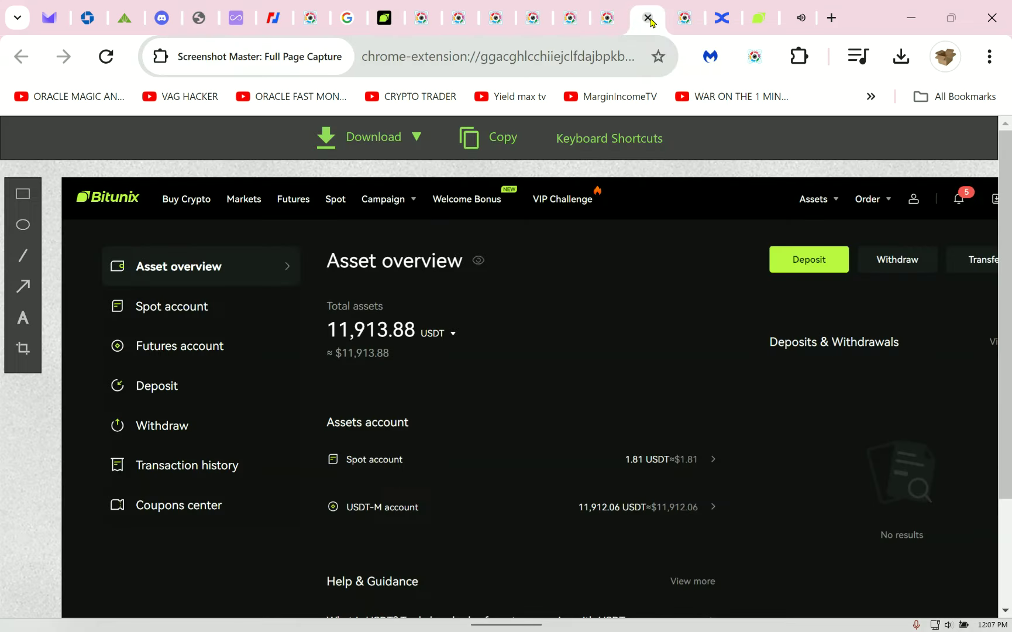
pyautogui.click(608, 22)
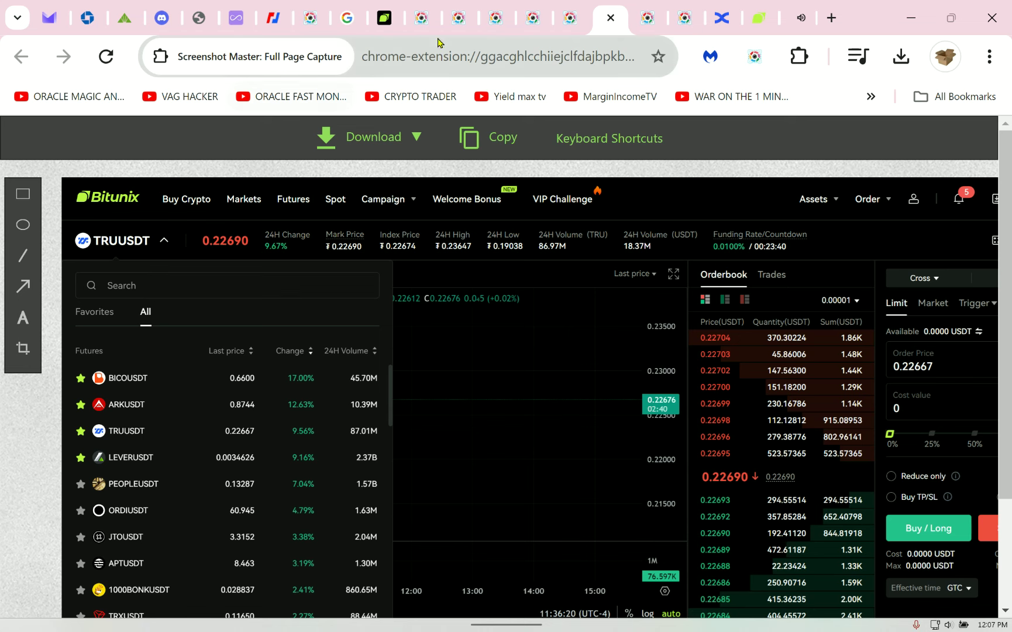
pyautogui.click(572, 22)
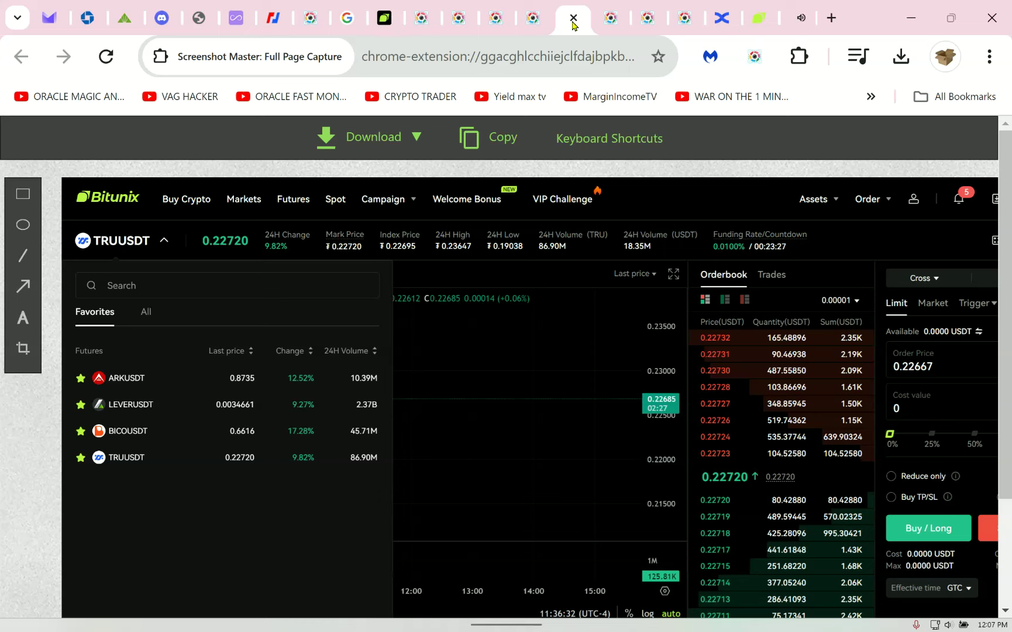
pyautogui.click(606, 17)
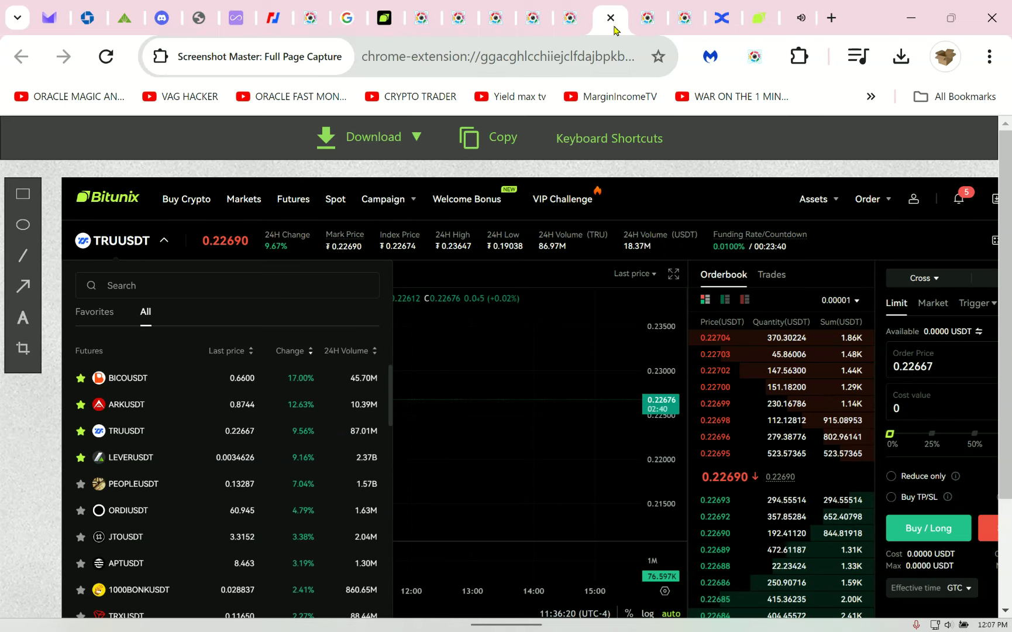
pyautogui.click(380, 17)
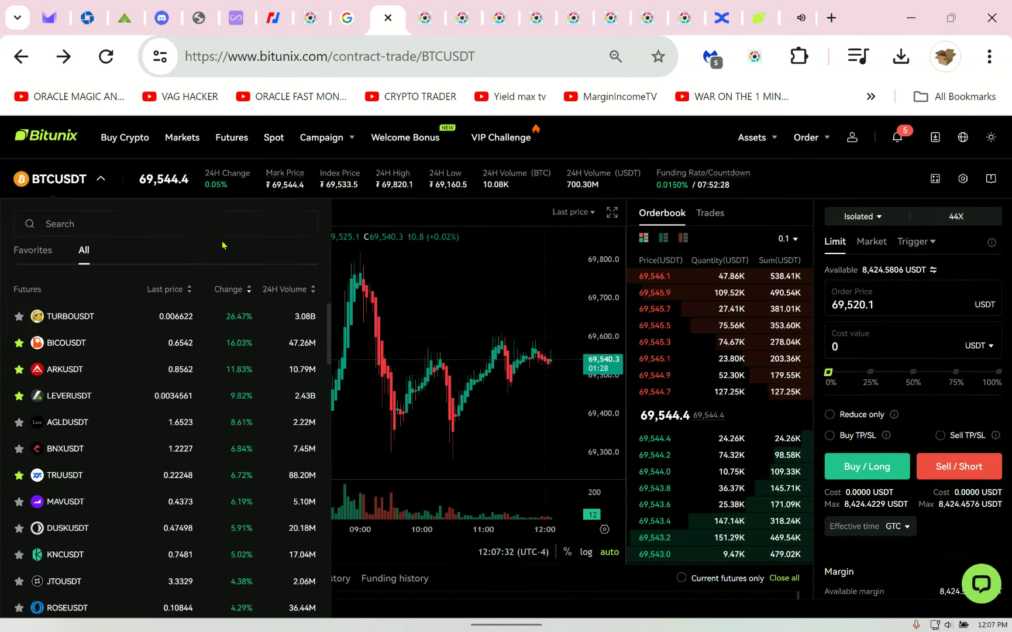
# Sort futures by 24h change ascending so HIGHUSDT at −23.9% leads.
pyautogui.click(250, 290)
pyautogui.click(250, 290)
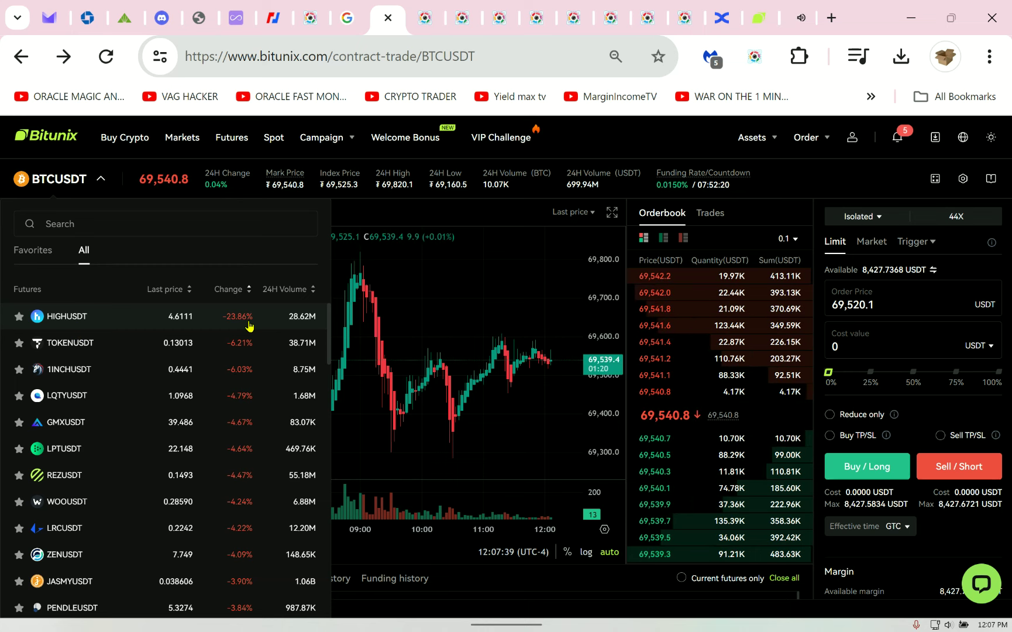
pyautogui.click(196, 19)
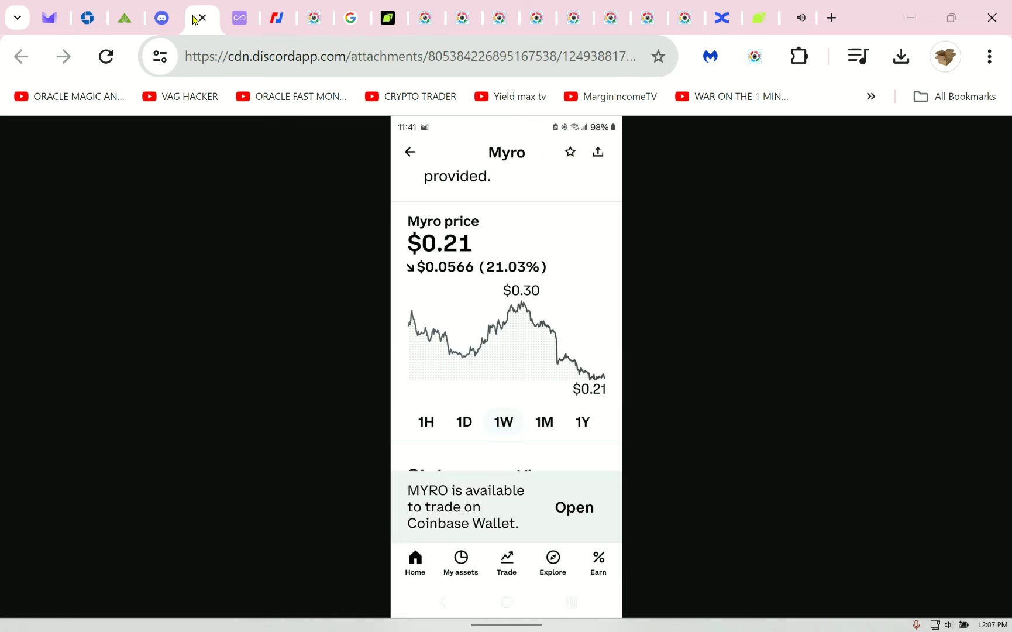
pyautogui.click(164, 18)
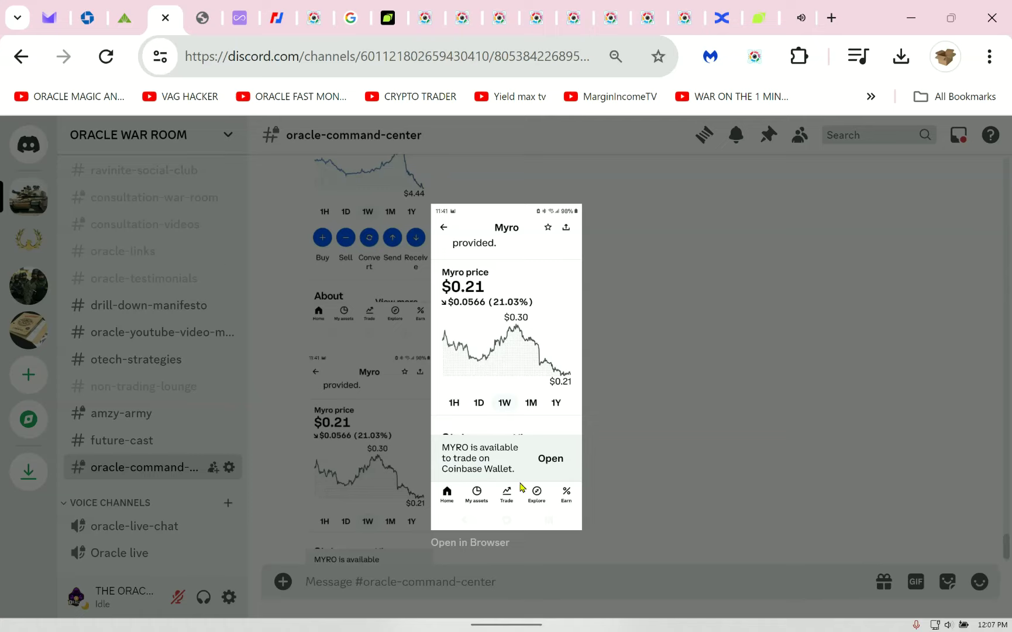
pyautogui.click(369, 454)
pyautogui.scroll(3, 334, 451)
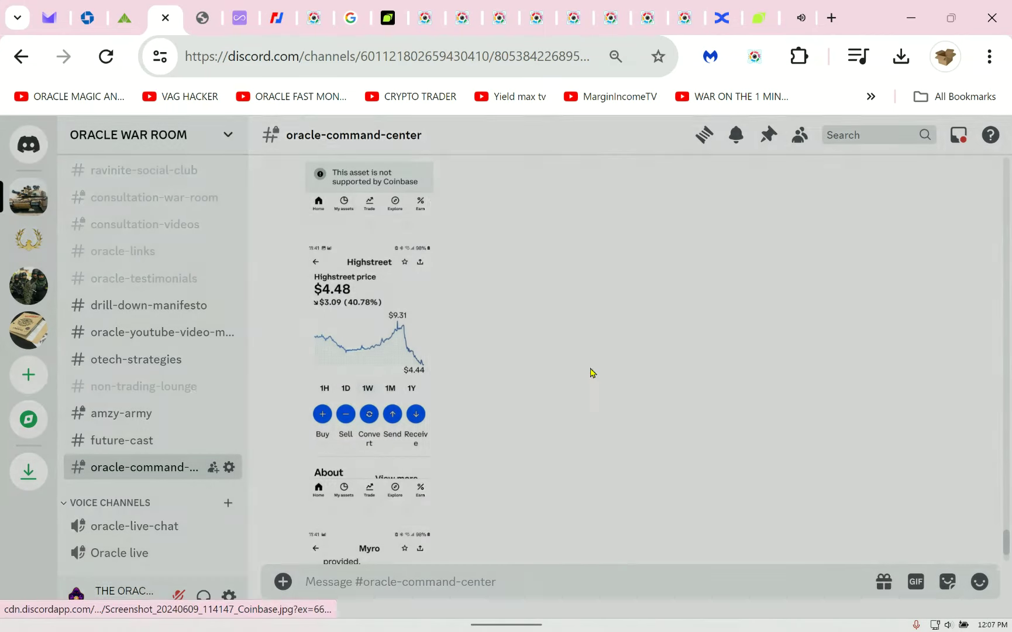
pyautogui.click(591, 372)
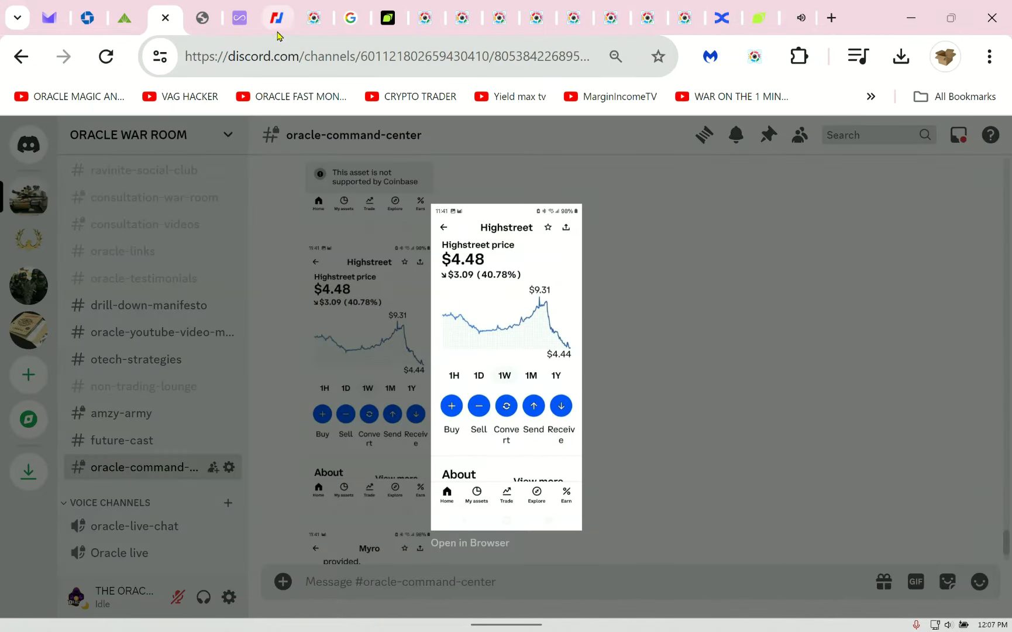
pyautogui.click(380, 20)
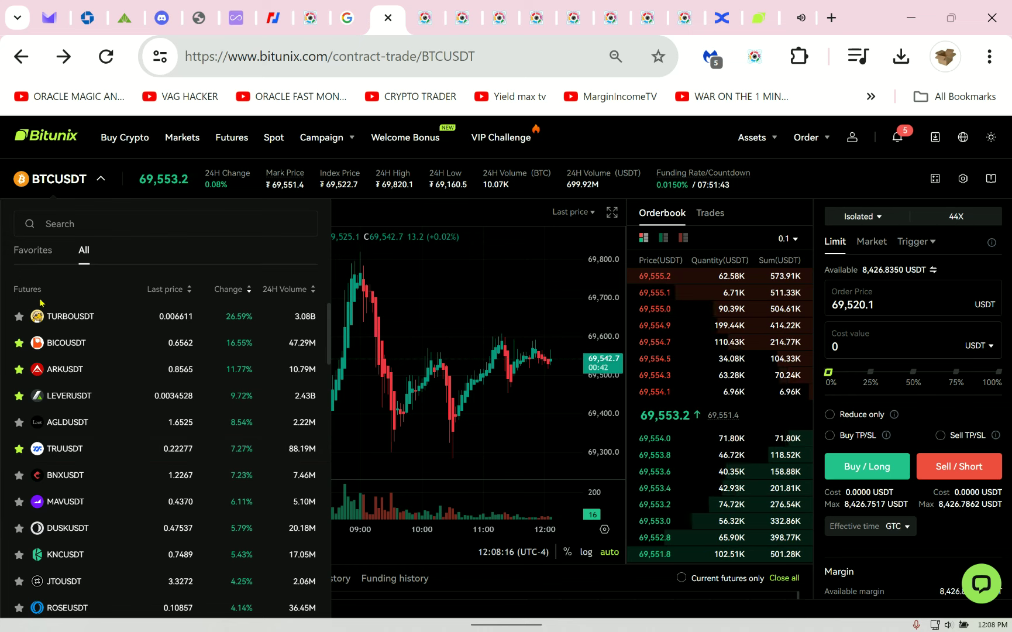
# Show only the ARK, LEVER, BICO and TRU favourite pairs.
pyautogui.click(33, 256)
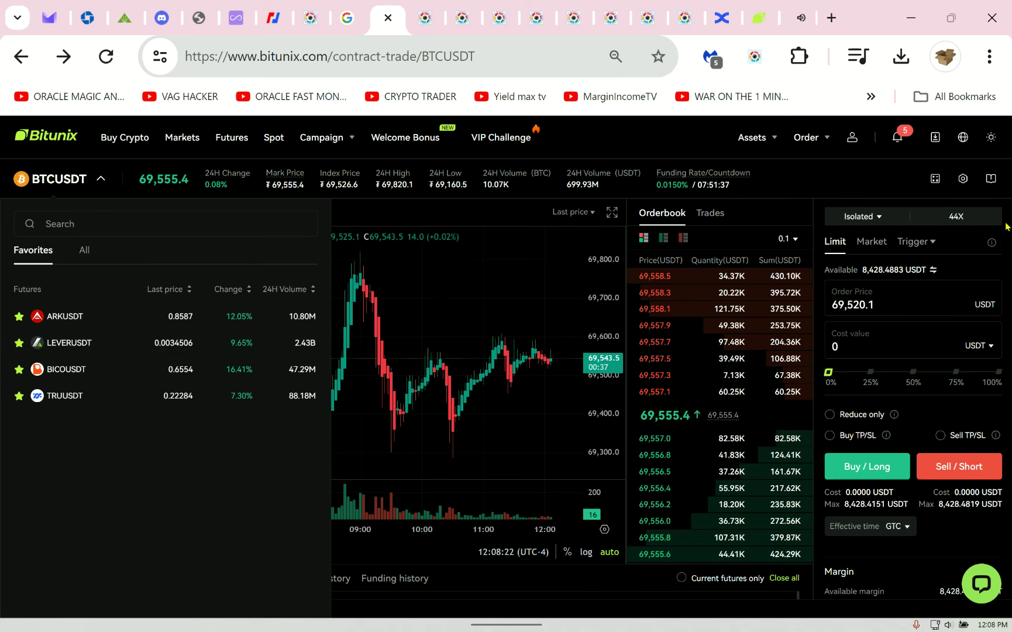
# Close the pair list and scroll down to the four open short positions.
pyautogui.click(471, 292)
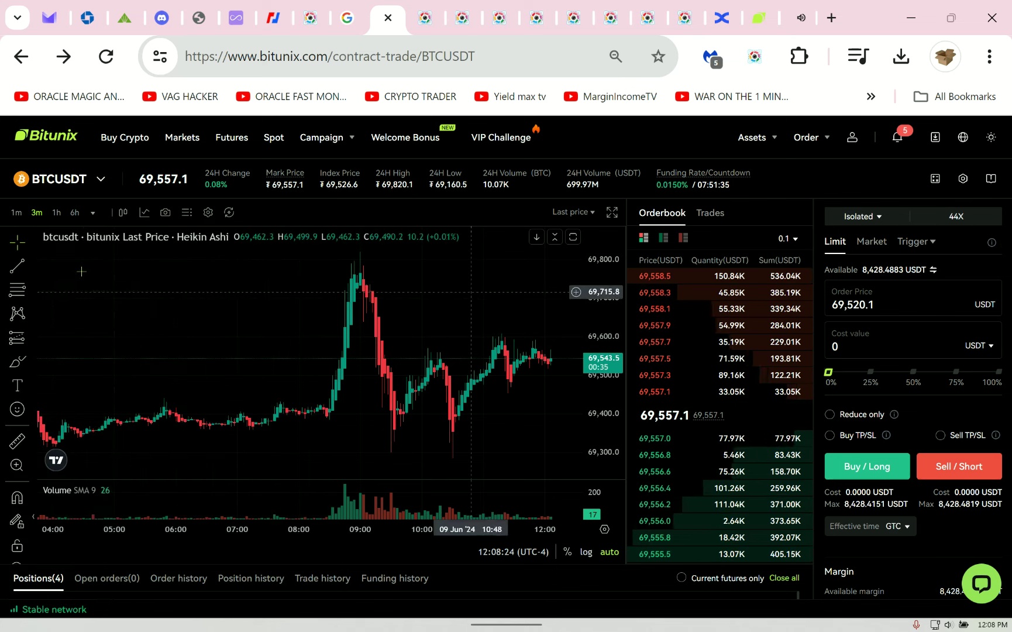
pyautogui.scroll(-3, 658, 517)
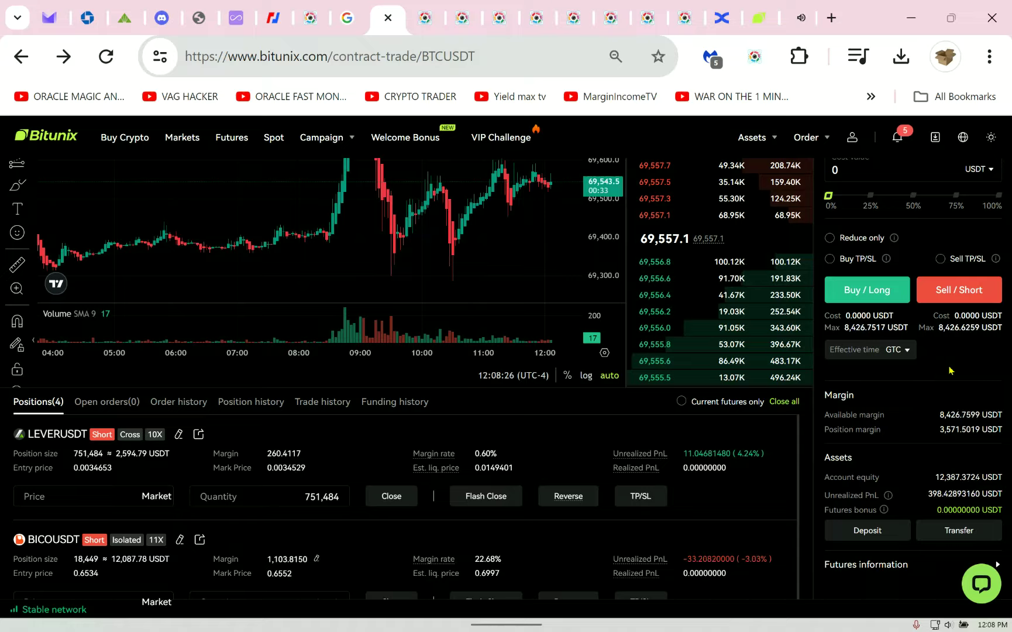
pyautogui.scroll(-4, 657, 516)
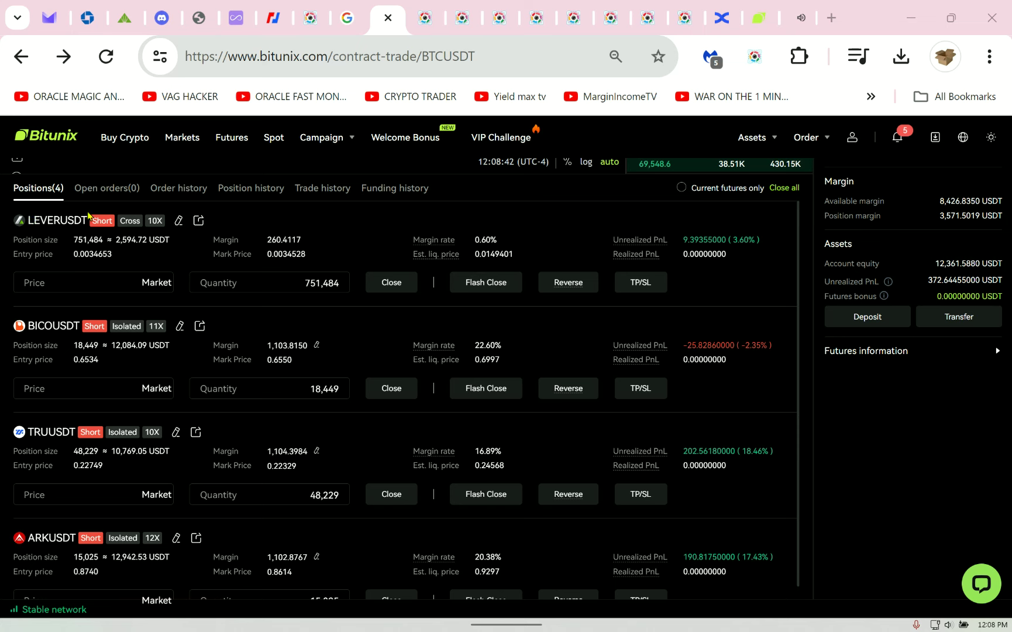
# Go to LEVERUSDT and flash-close its short position at market.
pyautogui.click(47, 221)
pyautogui.scroll(-3, 467, 519)
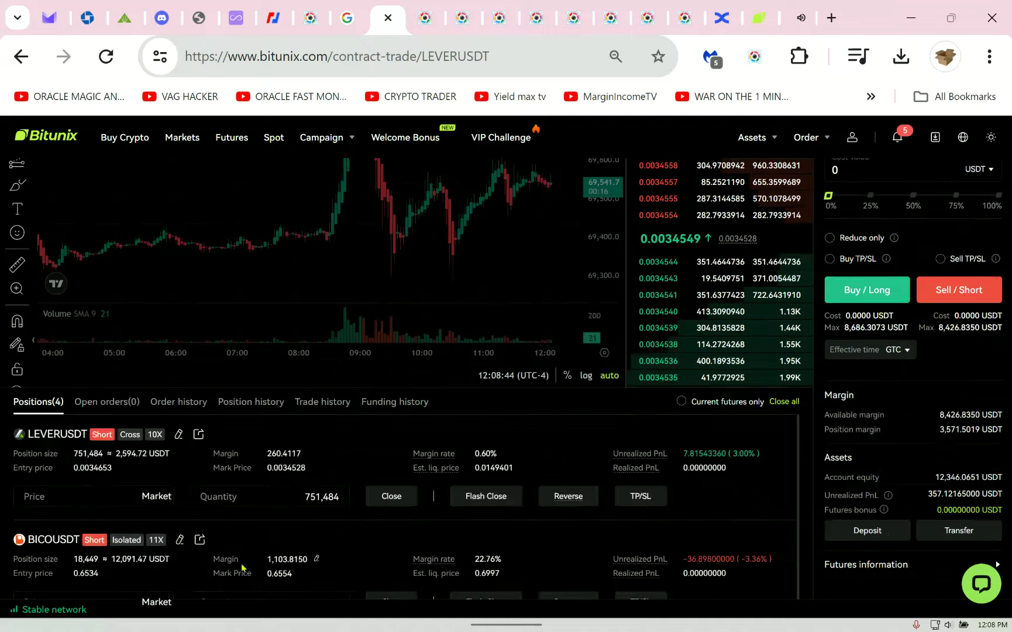
pyautogui.click(483, 497)
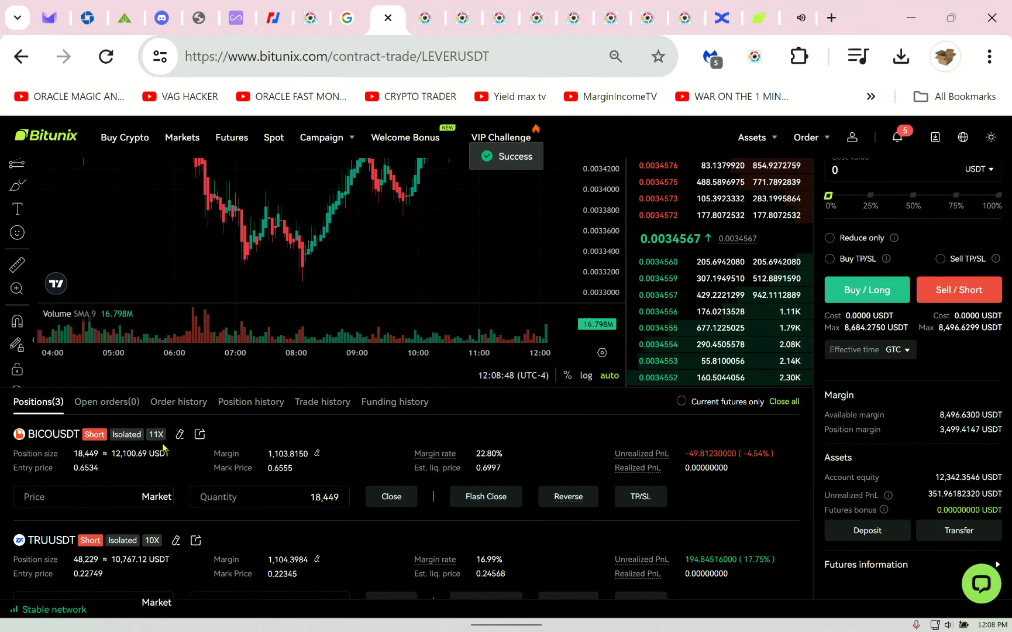
pyautogui.scroll(3, 419, 165)
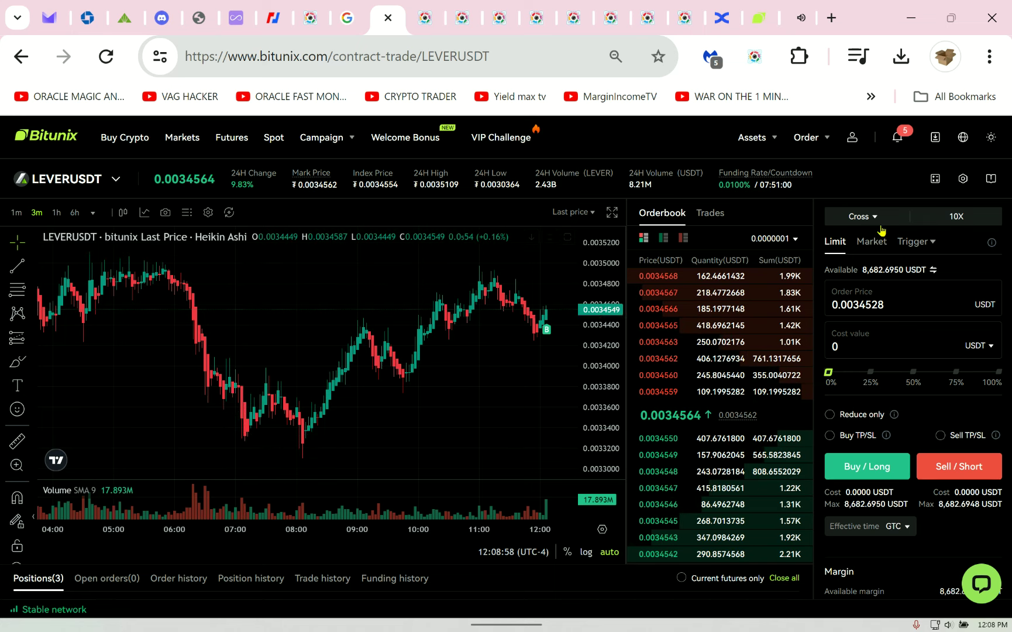
# Place a 1,111-cost LEVERUSDT limit short and view it under open orders.
pyautogui.click(871, 247)
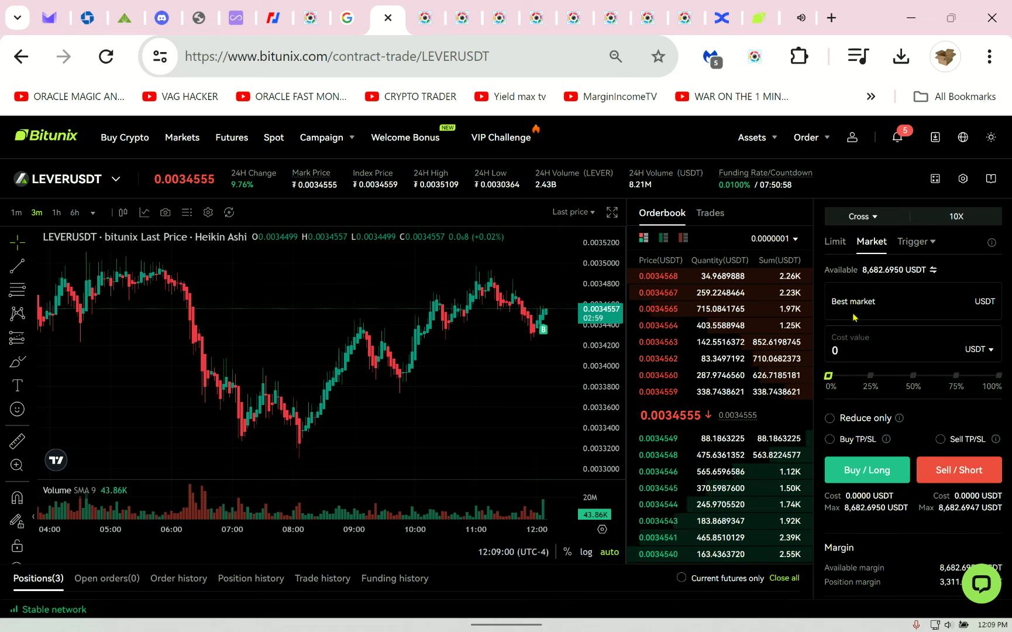
pyautogui.click(835, 241)
pyautogui.click(877, 345)
pyautogui.write('1')
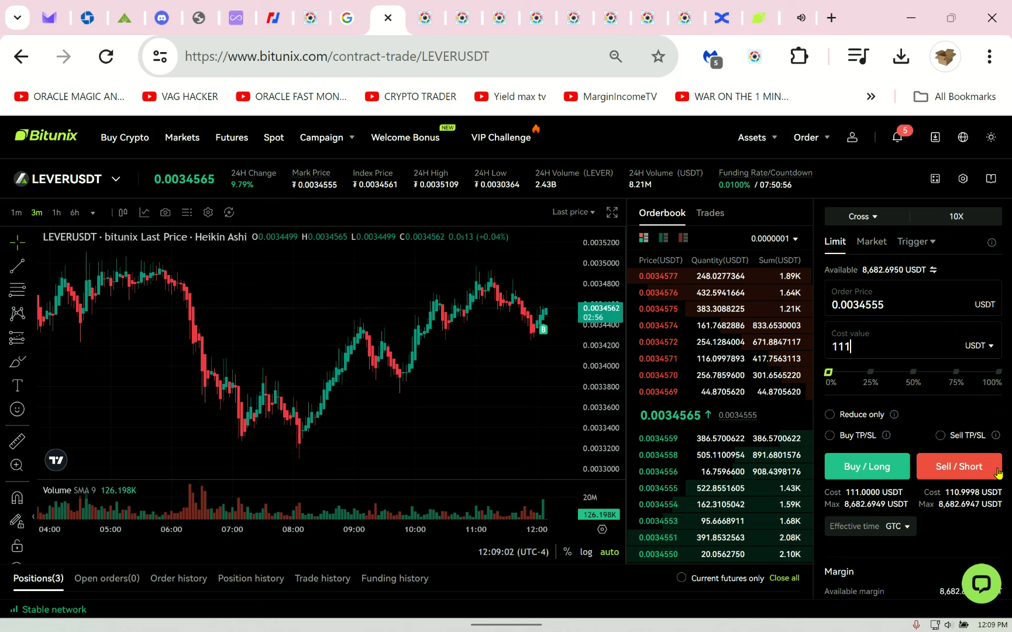
pyautogui.write(',111')
pyautogui.click(997, 472)
pyautogui.scroll(-2, 601, 485)
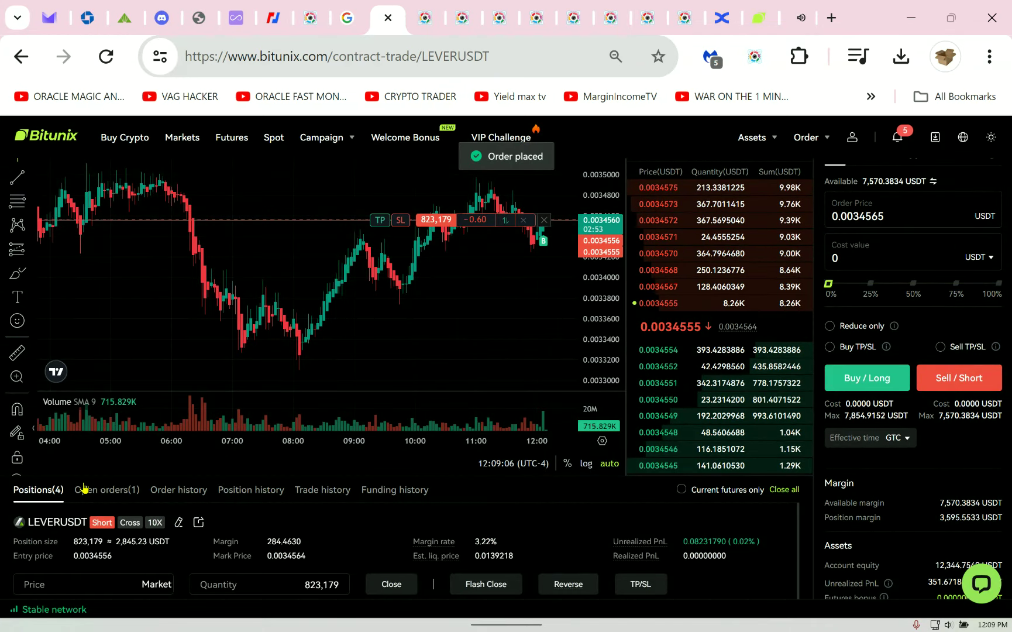
pyautogui.click(105, 489)
pyautogui.scroll(-2, 743, 478)
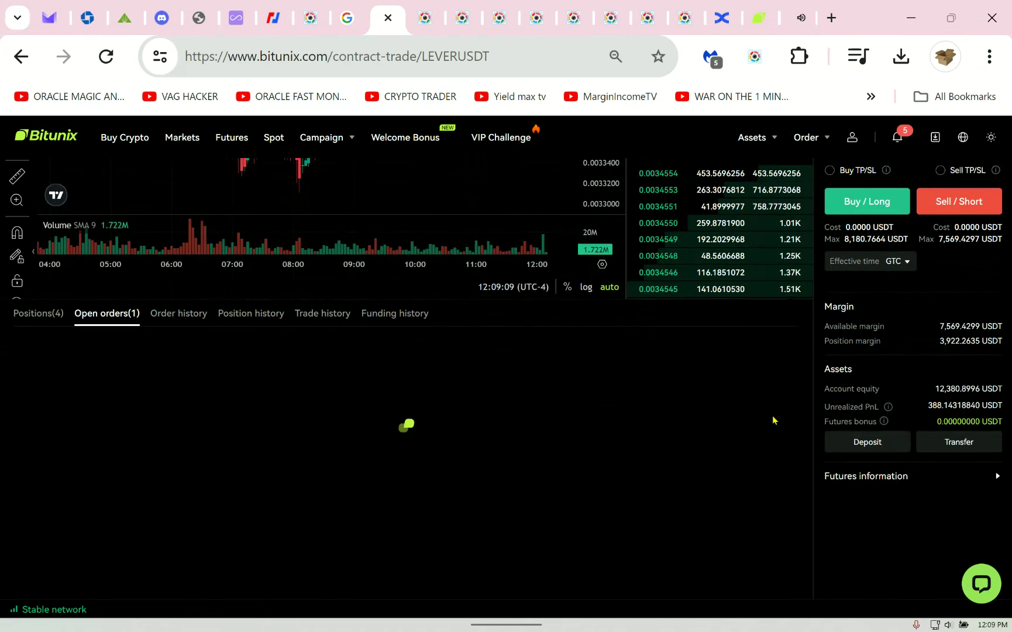
pyautogui.scroll(1, 762, 508)
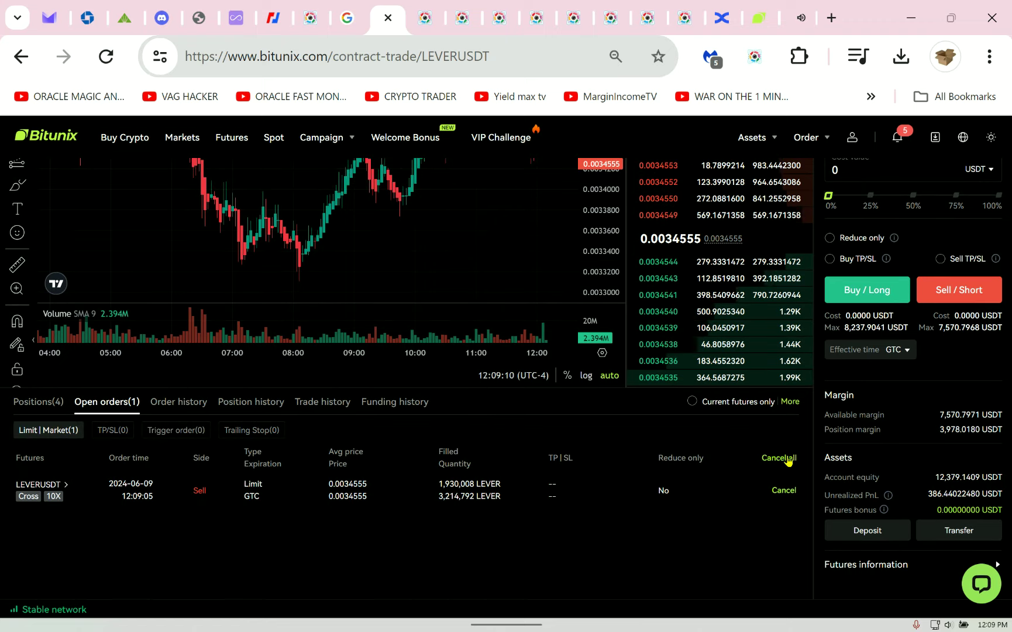
# Cancel the pending LEVERUSDT order and place a new 1,111 USDT limit short.
pyautogui.click(784, 490)
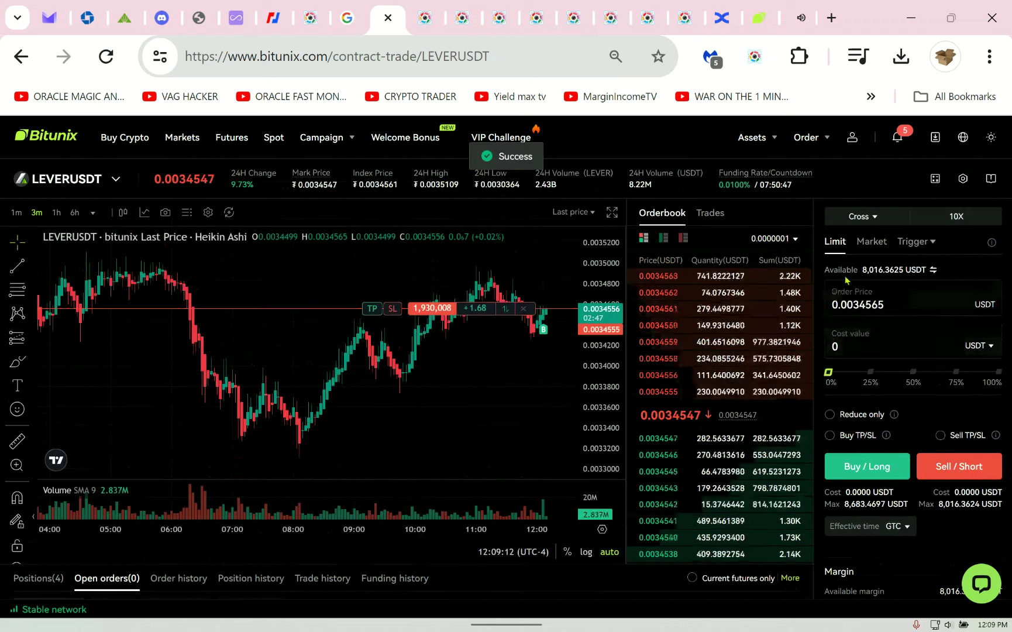
pyautogui.click(871, 241)
pyautogui.click(835, 241)
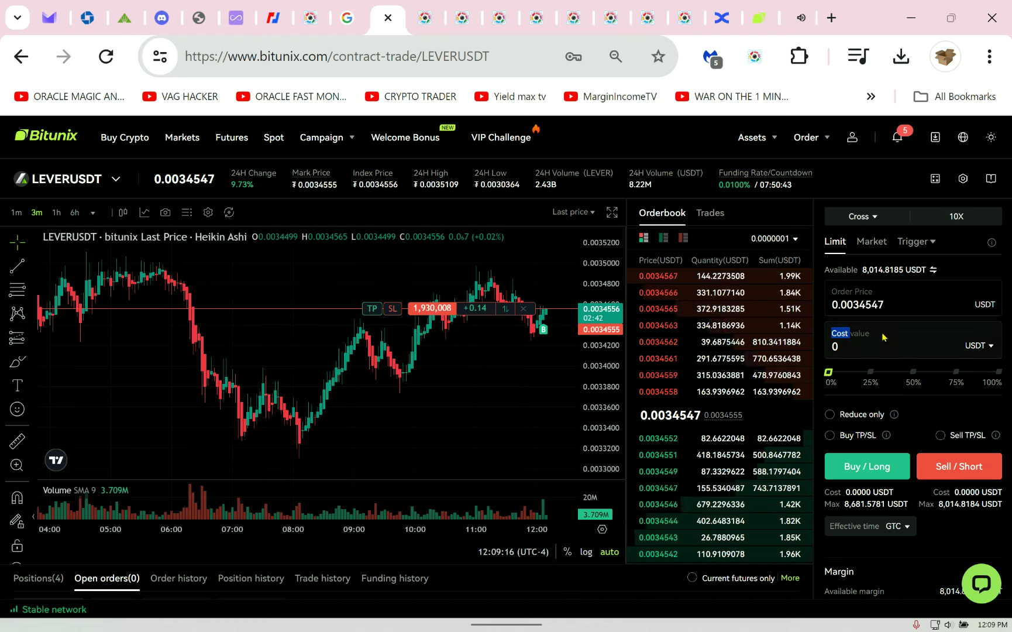
pyautogui.click(871, 241)
pyautogui.click(839, 247)
pyautogui.click(877, 346)
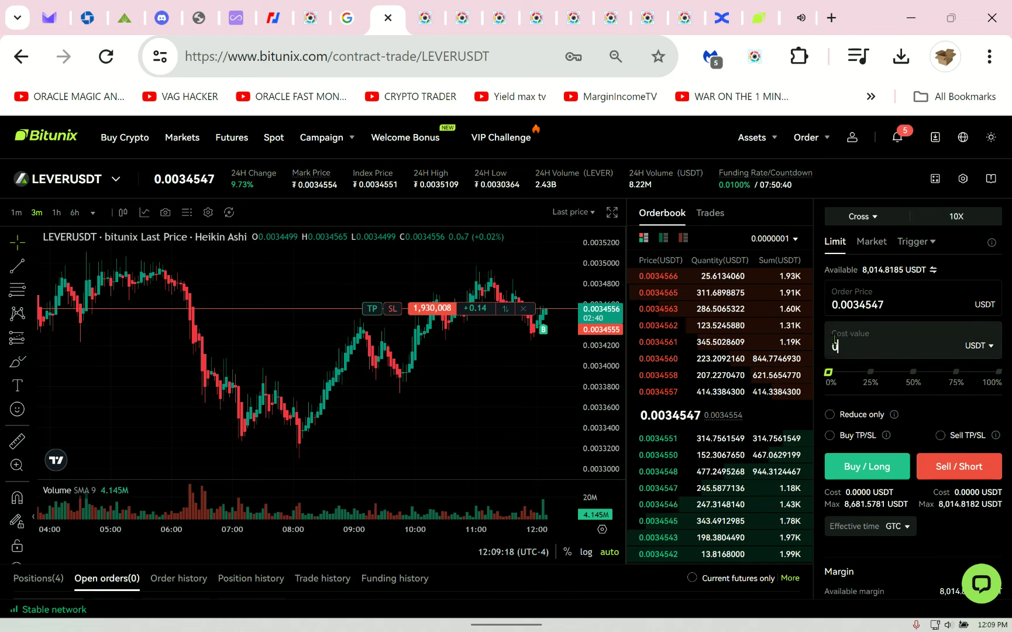
pyautogui.write('1,111')
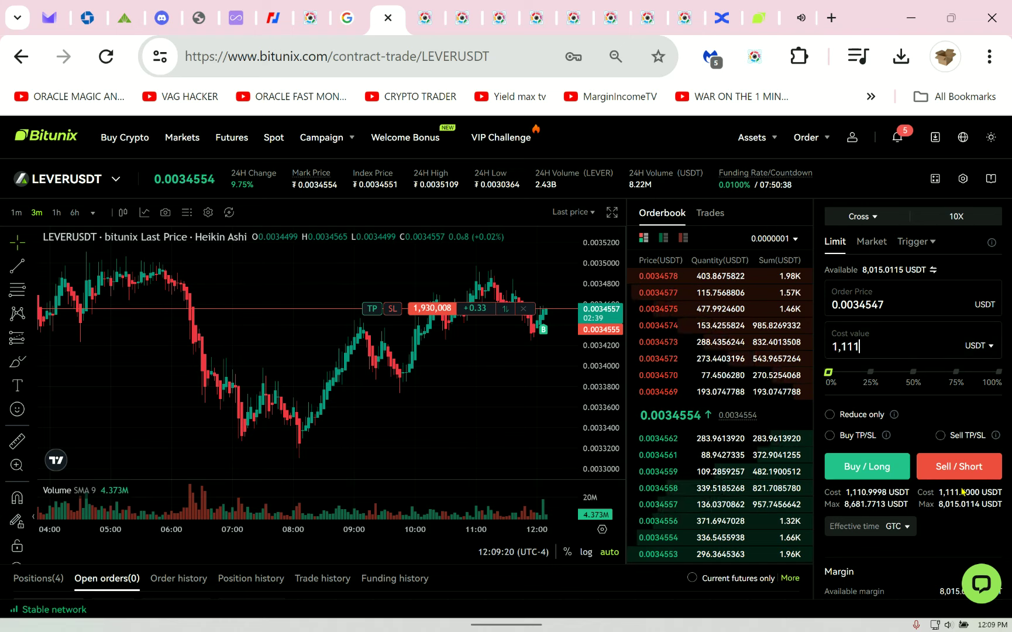
pyautogui.click(968, 472)
# Cancel the partly filled order's remainder and show open positions.
pyautogui.scroll(-1, 968, 472)
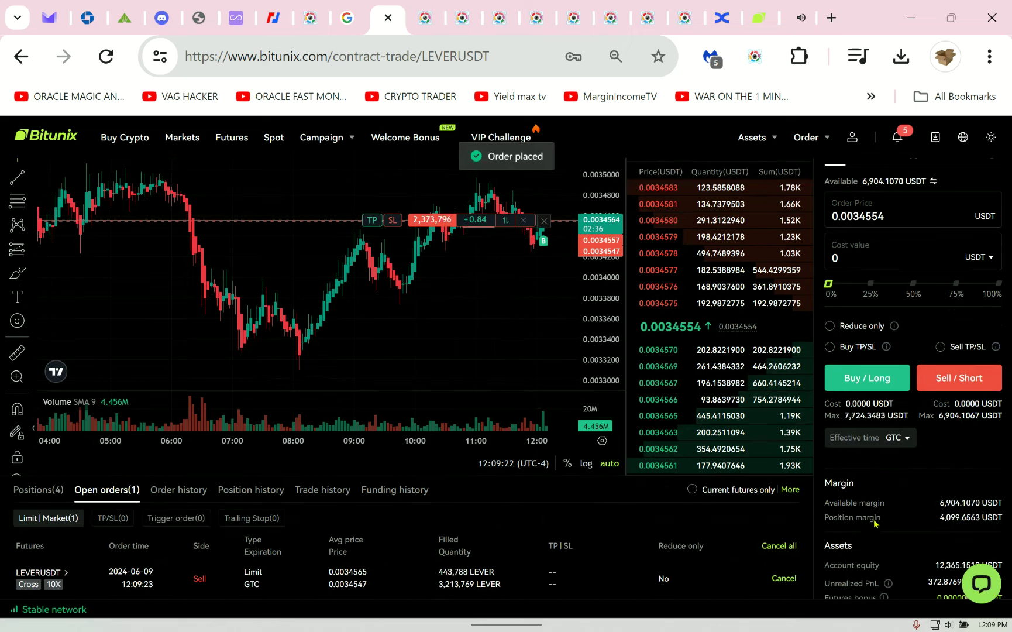
pyautogui.click(783, 578)
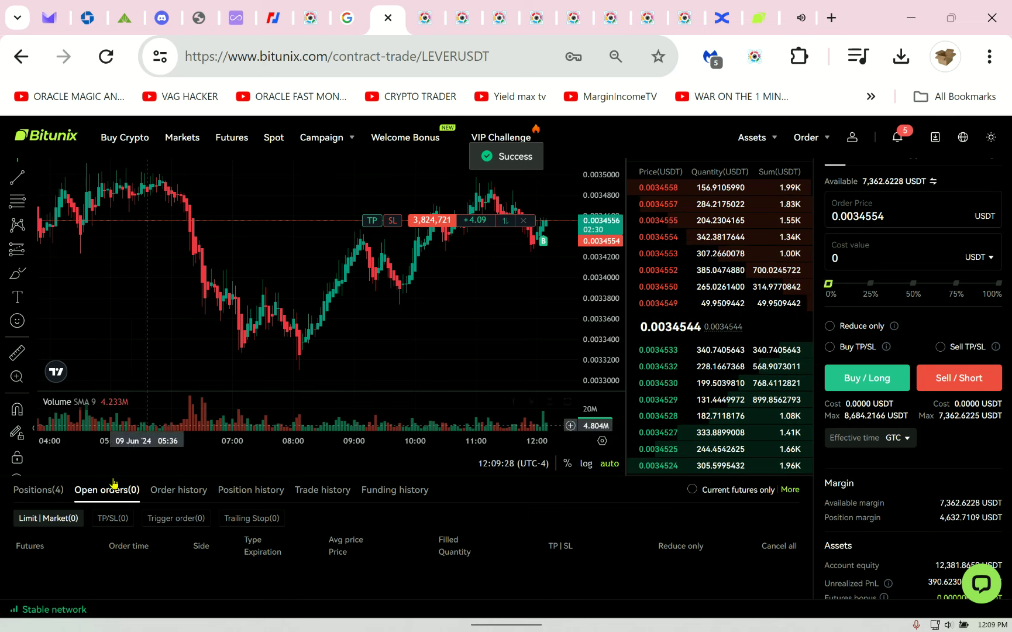
pyautogui.click(33, 490)
# Scroll up and down the Positions list to review the LEVER, BICO, TRU and ARK shorts.
pyautogui.scroll(-2, 778, 500)
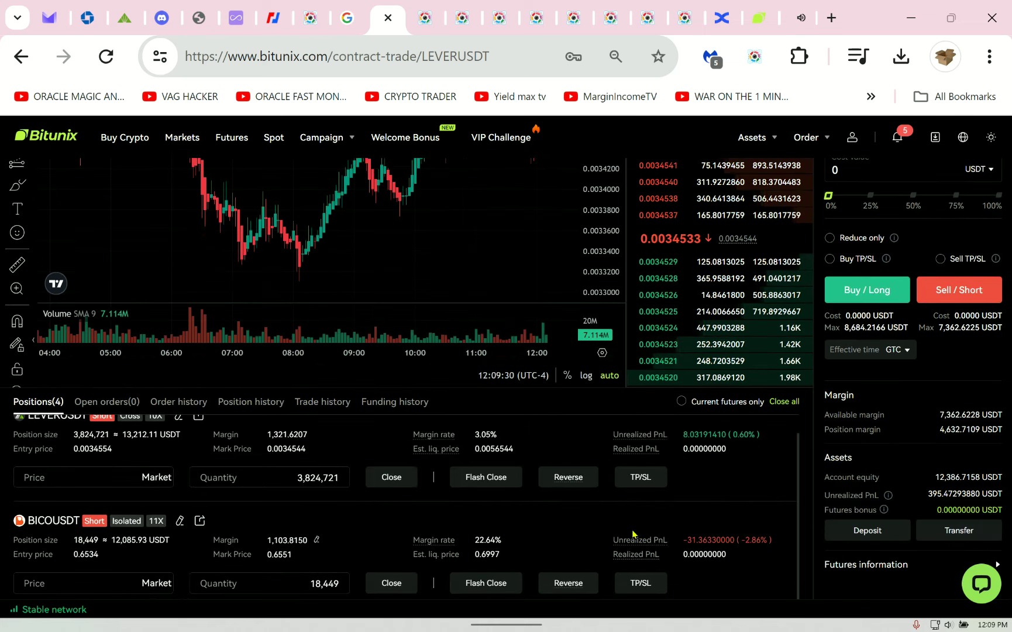
pyautogui.scroll(-3, 778, 500)
pyautogui.scroll(-1, 168, 459)
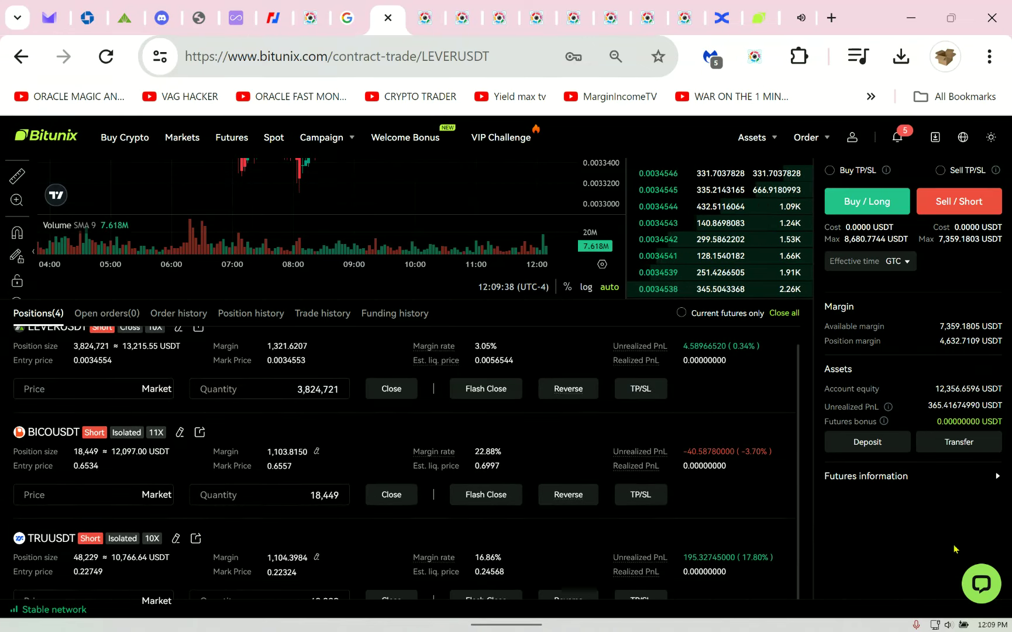
pyautogui.scroll(-3, 507, 553)
pyautogui.scroll(1, 147, 547)
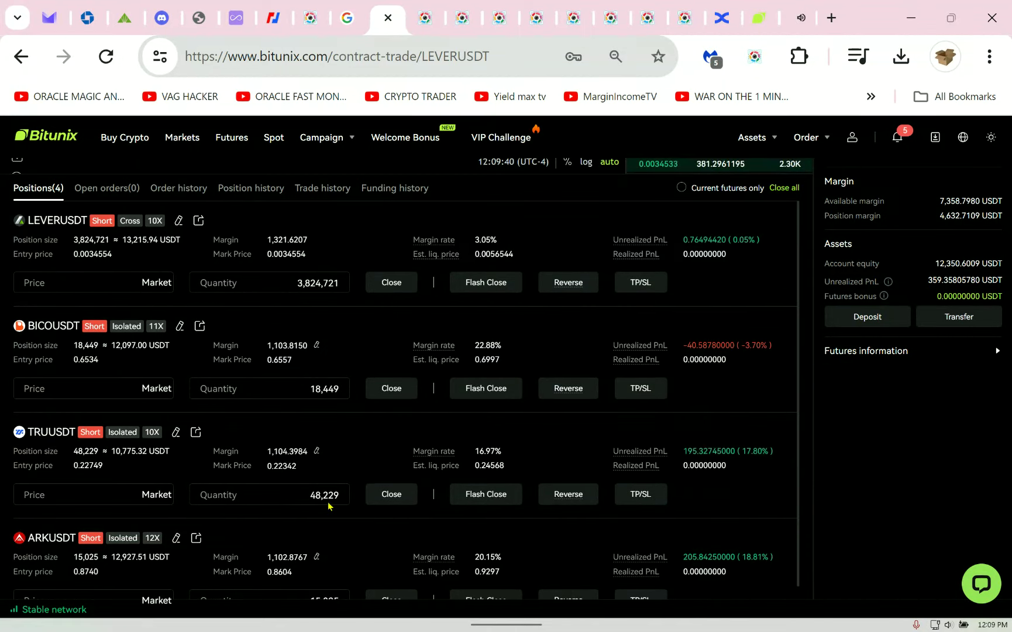
pyautogui.scroll(3, 960, 323)
pyautogui.scroll(3, 887, 419)
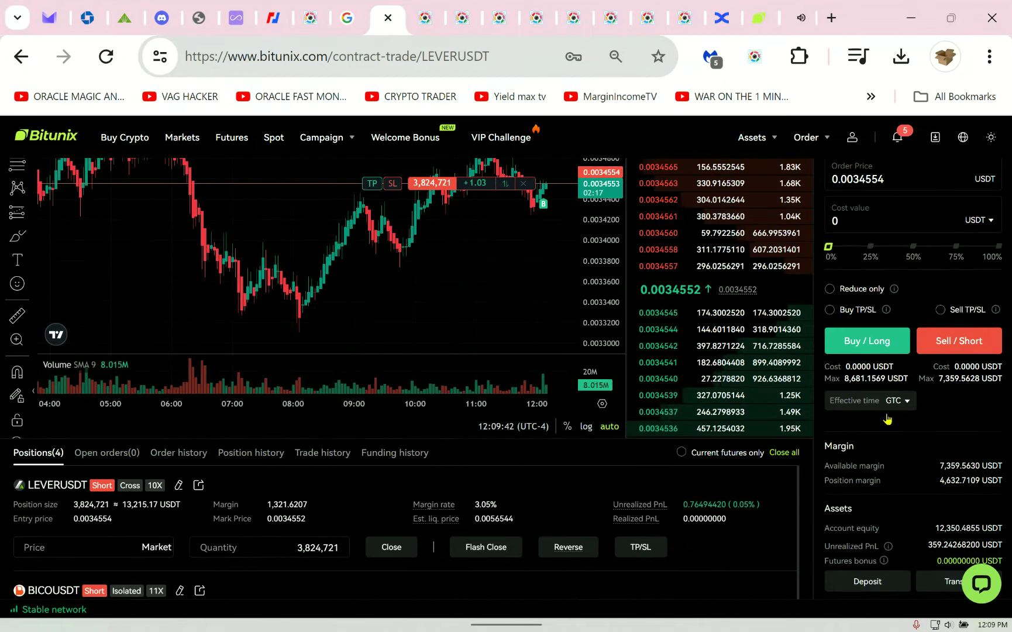
pyautogui.scroll(3, 887, 419)
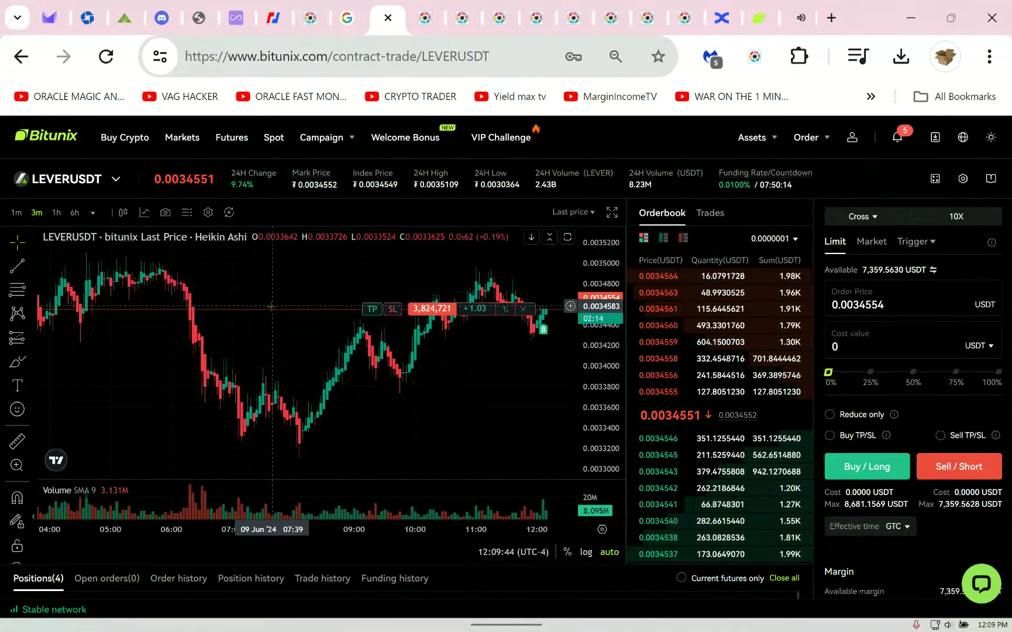
pyautogui.scroll(-8, 272, 305)
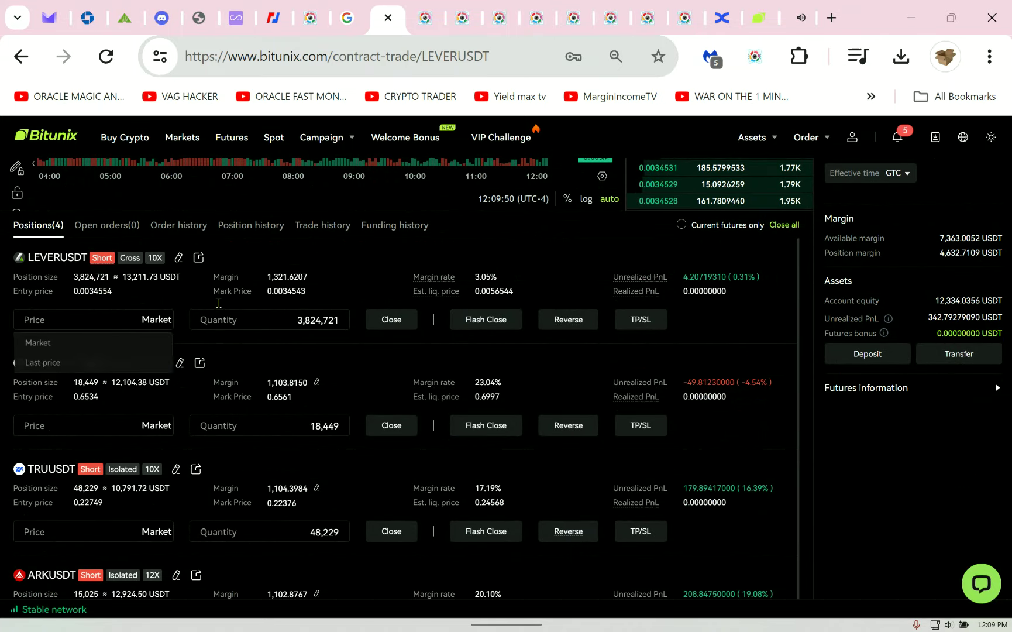
pyautogui.scroll(8, 892, 279)
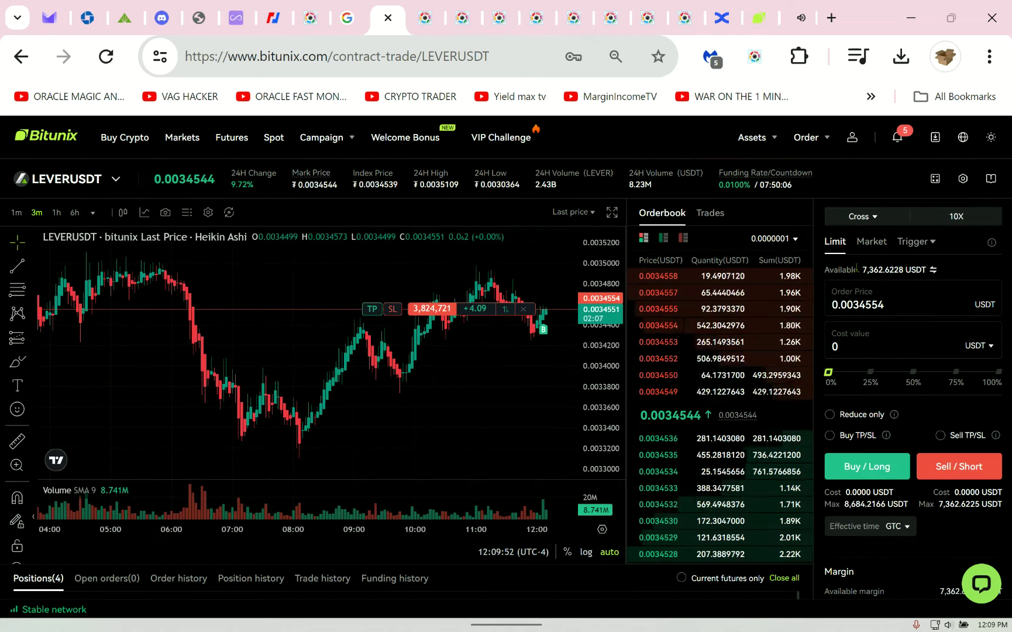
pyautogui.scroll(-3, 812, 400)
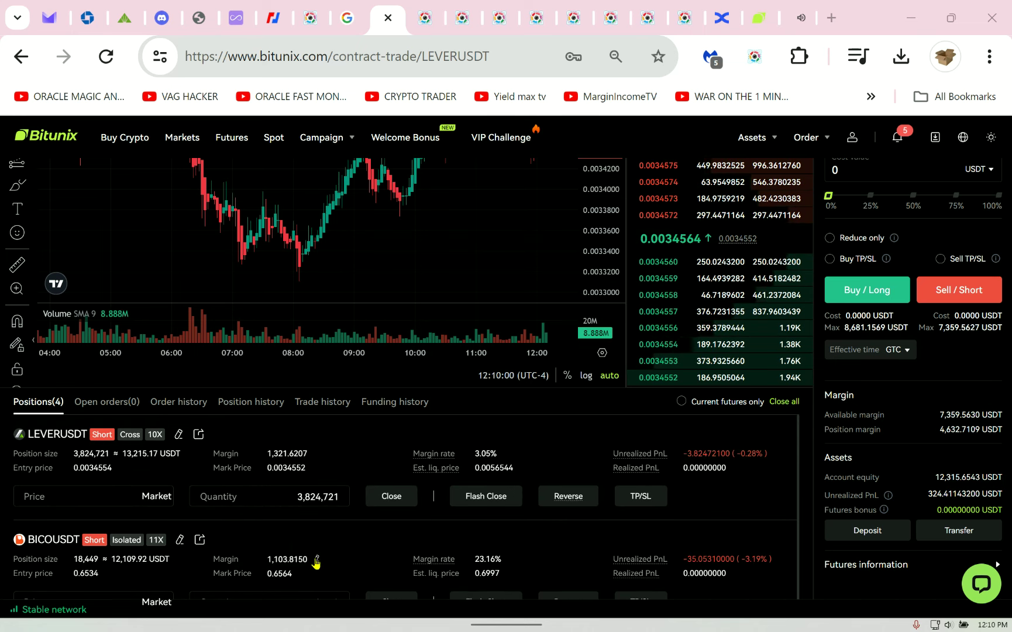
# Preview a 1,111 USDT margin increase on the BICOUSDT short and its liquidation price.
pyautogui.click(317, 560)
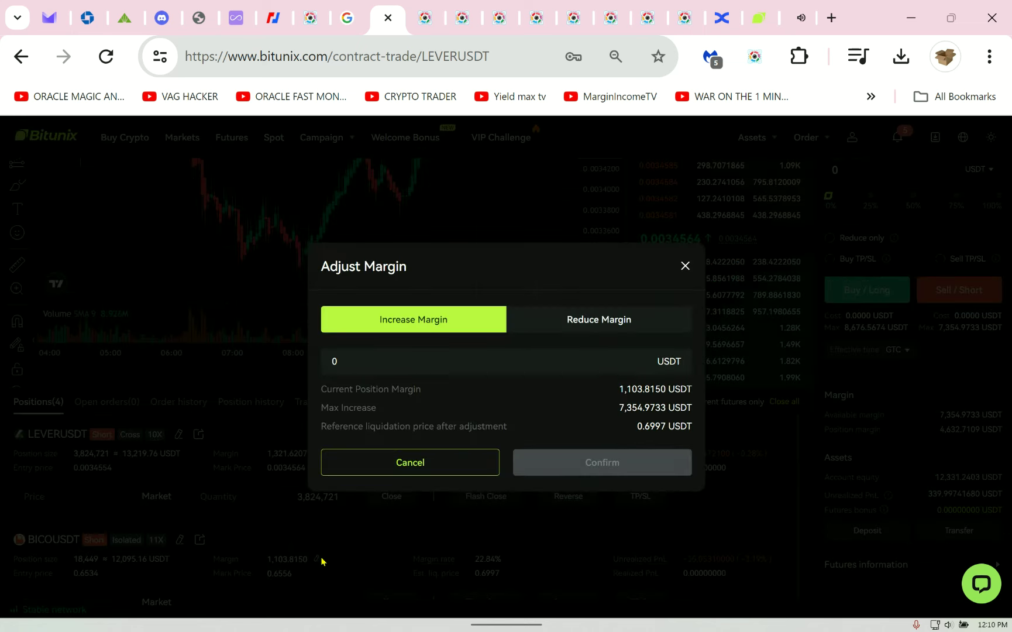
pyautogui.click(350, 371)
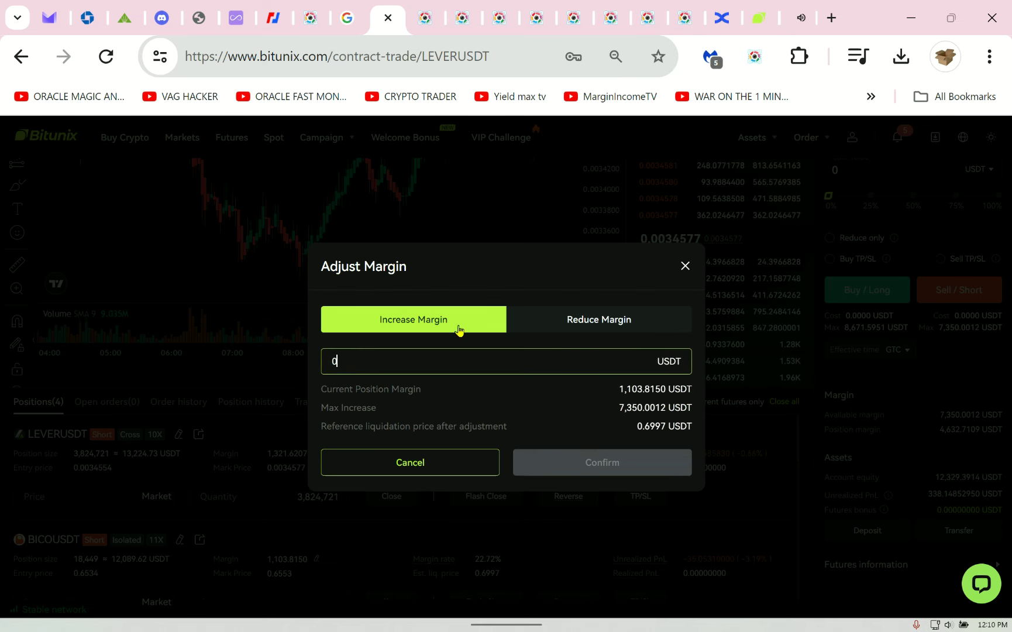
pyautogui.moveTo(614, 410); pyautogui.dragTo(652, 408)
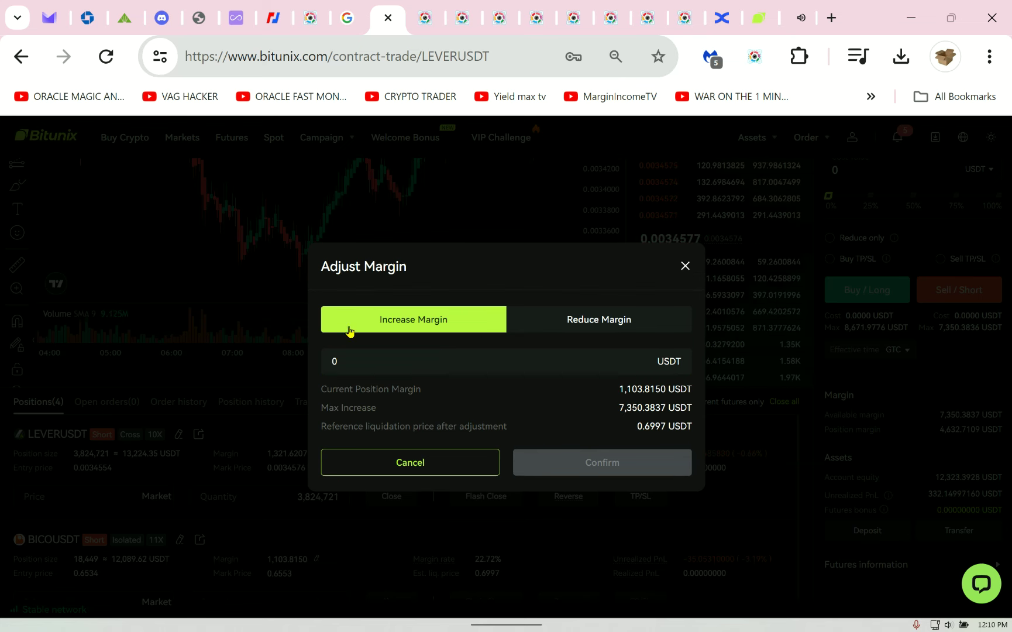
pyautogui.write('1,111')
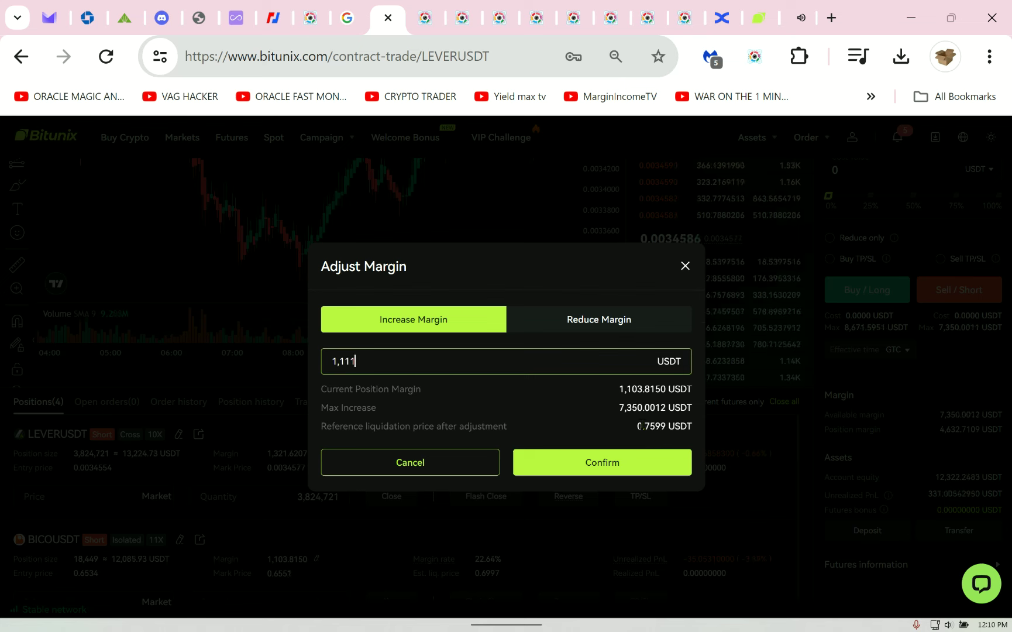
pyautogui.moveTo(640, 425); pyautogui.dragTo(649, 426)
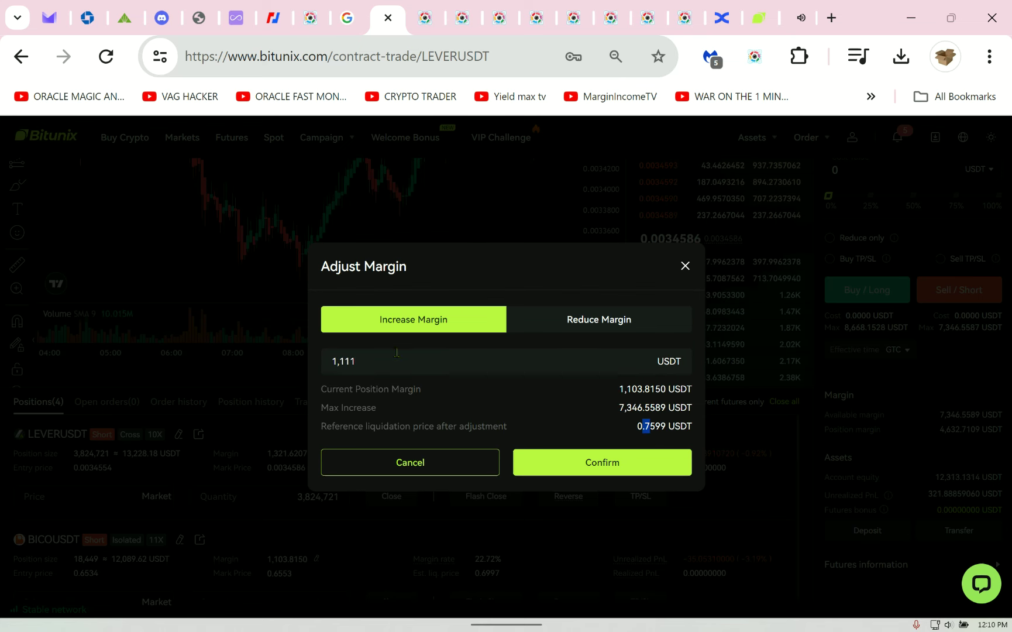
# Preview a 2,222 USDT increase (liquidation price 0.8202), then cancel without applying.
pyautogui.moveTo(397, 352); pyautogui.dragTo(252, 364)
pyautogui.write('222')
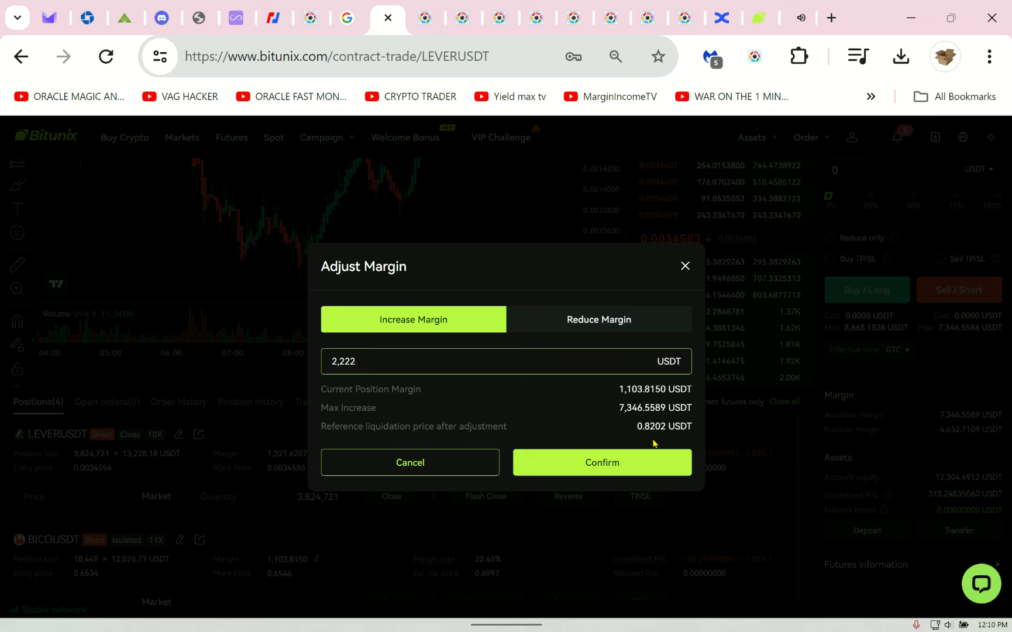
pyautogui.click(684, 266)
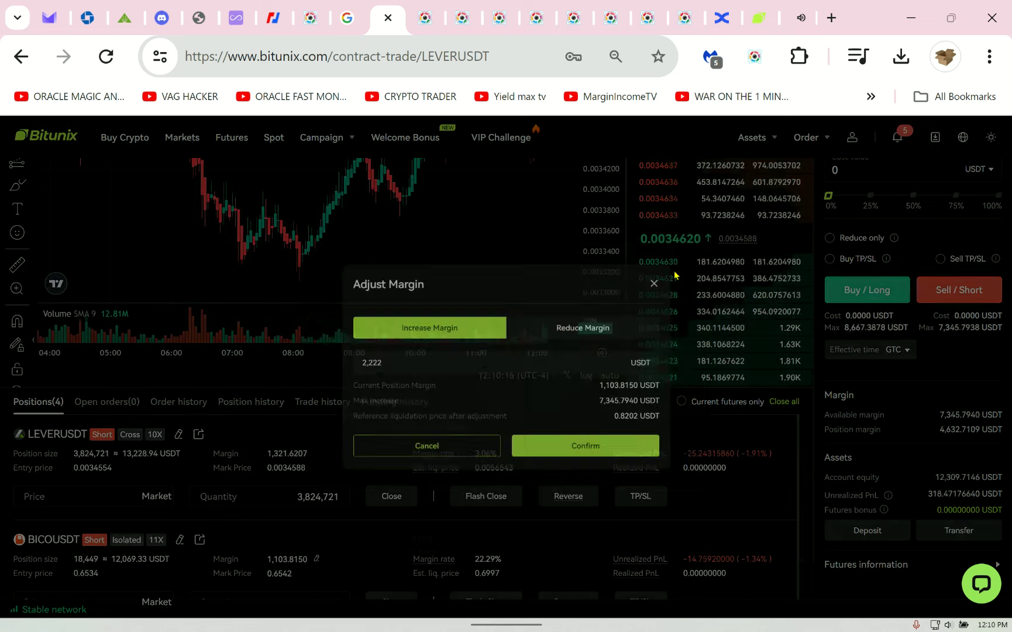
pyautogui.scroll(1, 771, 521)
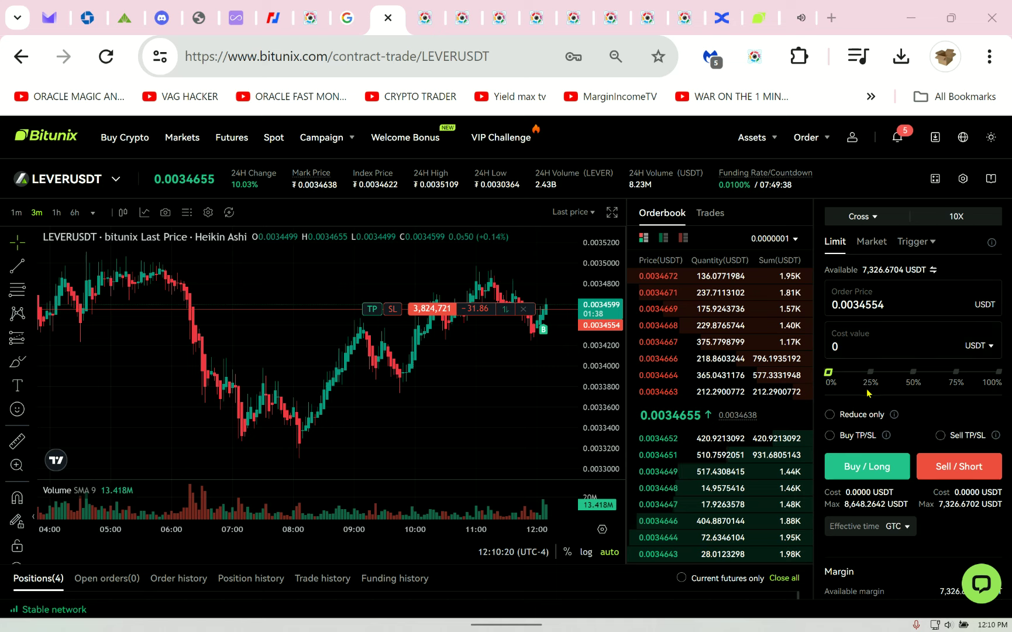
pyautogui.hscroll(5, 309, 402)
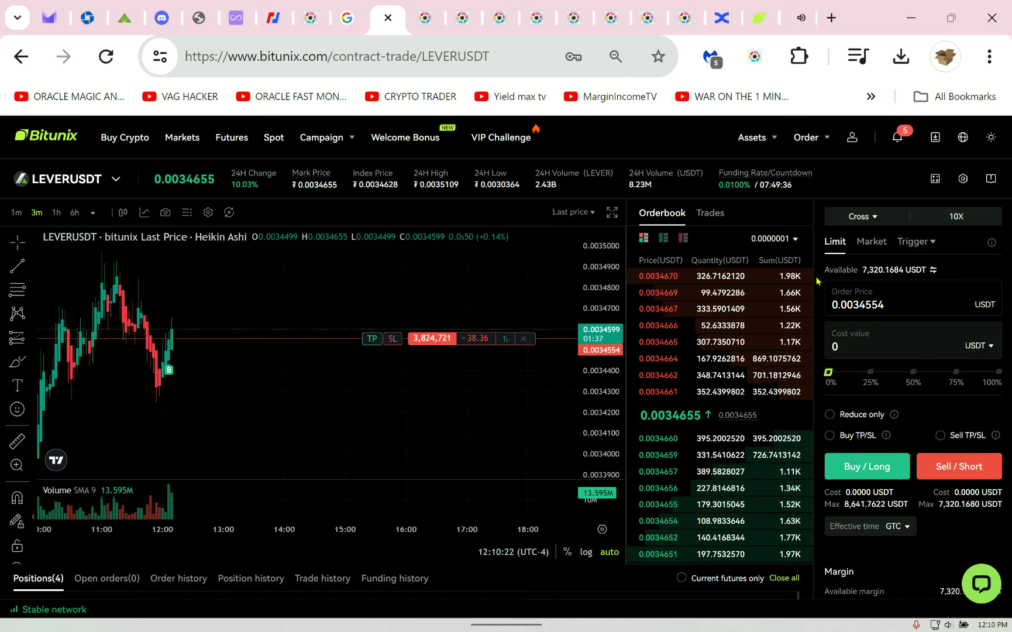